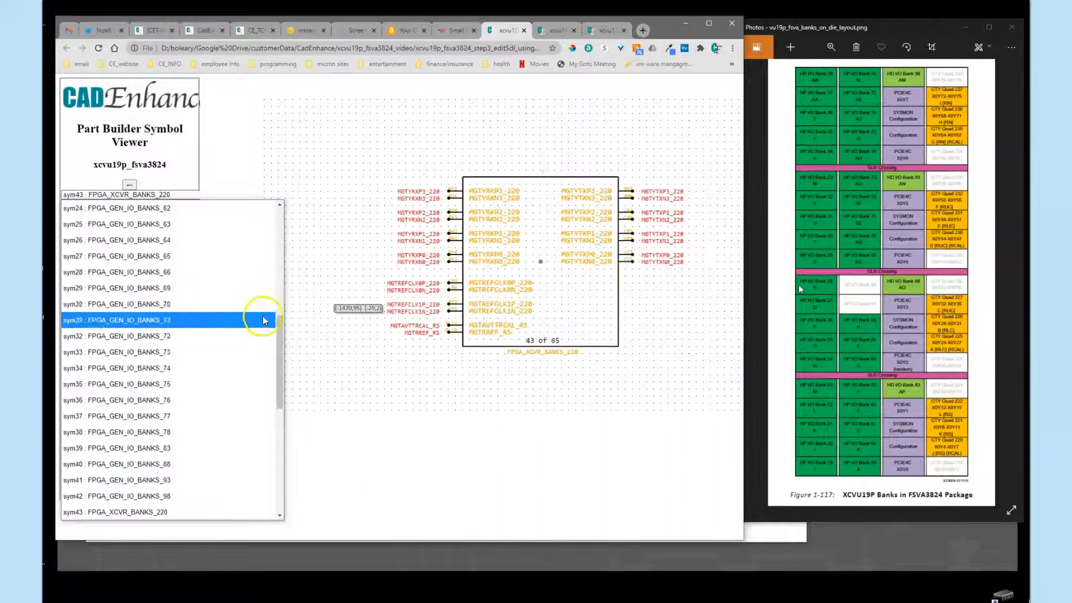
Review the FPGA_XCVR_BANKS_220 and FPGA_XCVR_BANKS_221 symbols in the symbol viewer.
drag(277, 354, 281, 422)
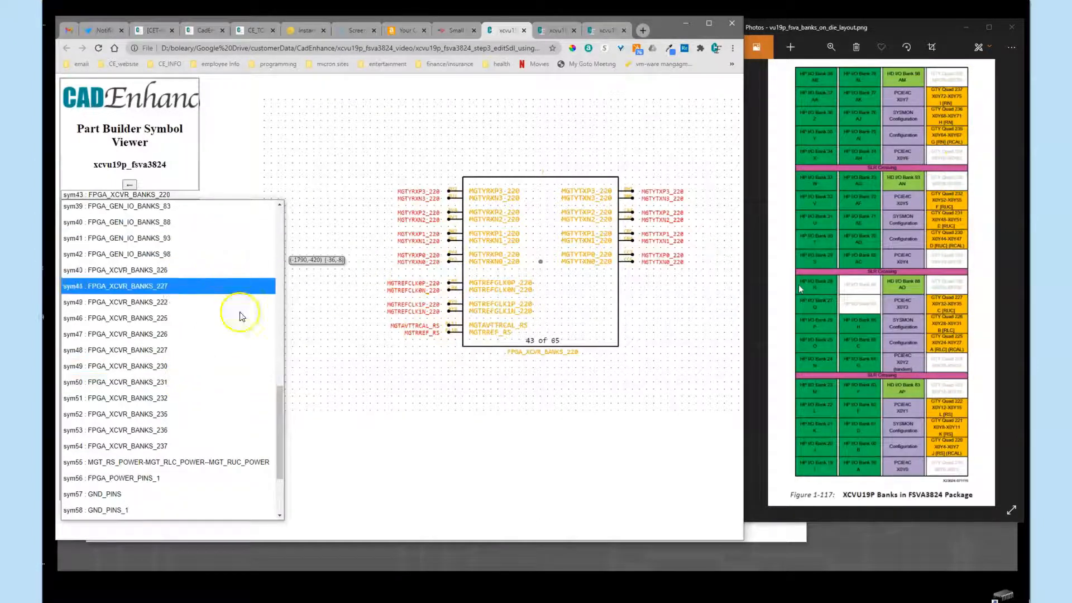
click(216, 270)
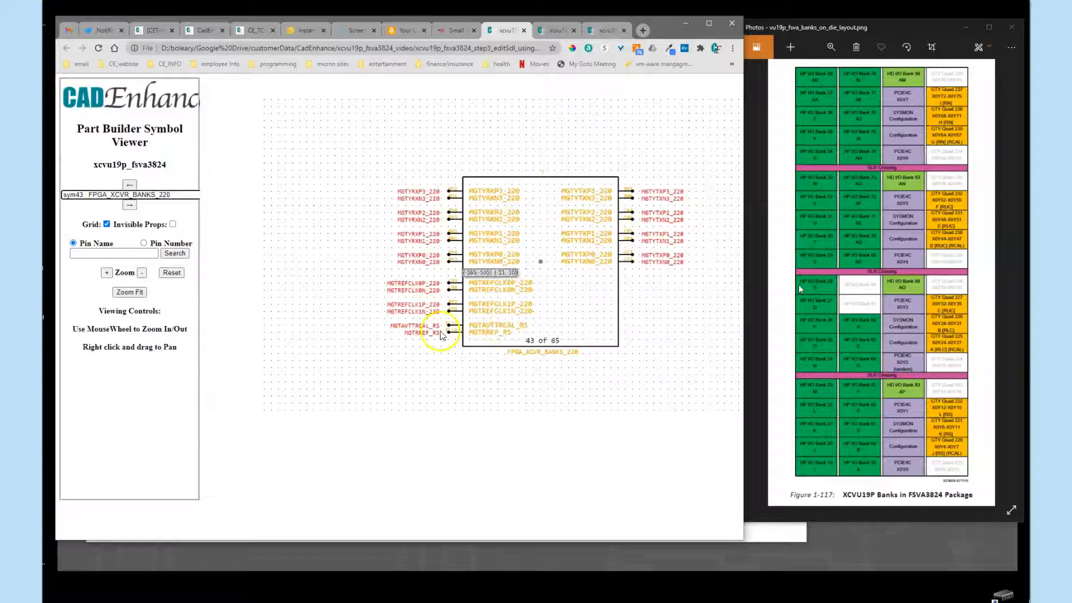
click(129, 205)
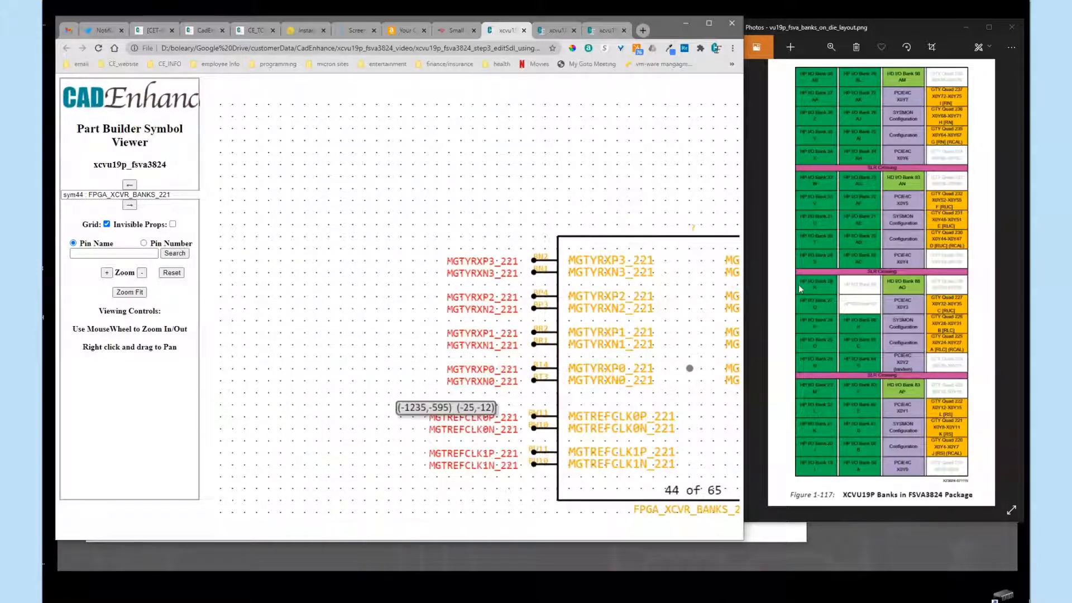
Switch to Part Builder and open the SDL file fpga_top_symbols.sdl in the SDL Editor.
key(alt+Tab)
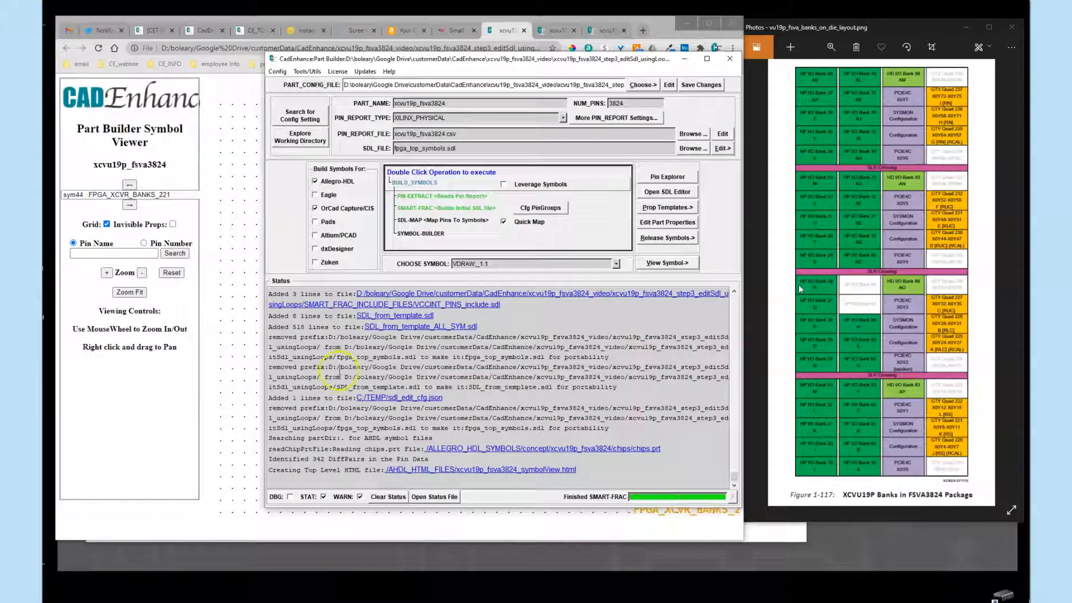
click(722, 149)
click(782, 163)
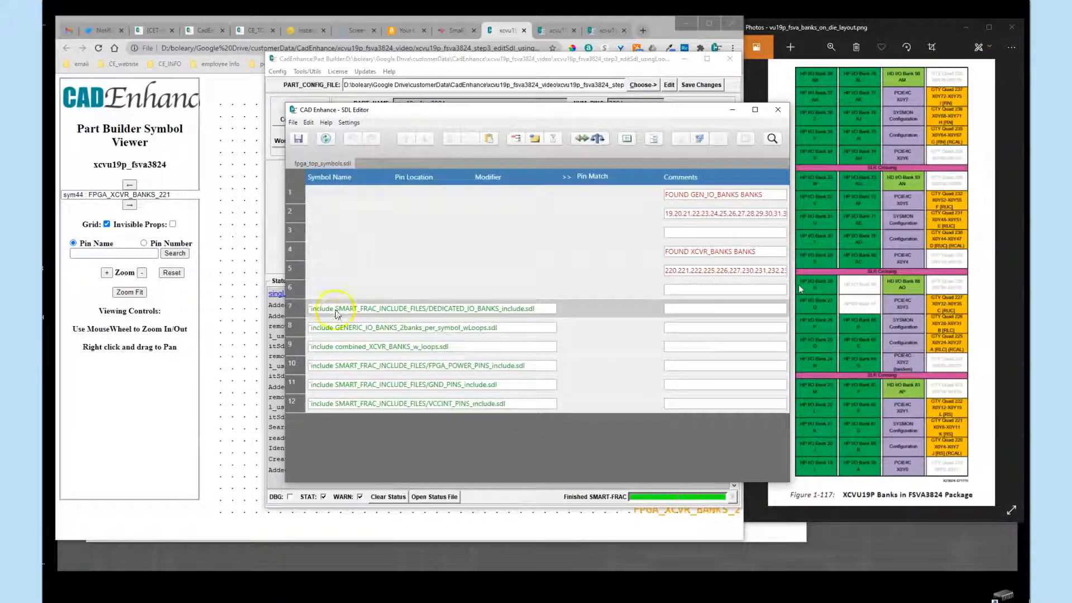
Open the include file combined_XCVR_BANKS_w_loops.sdl for editing and position the editor window beside the symbol 43 drawing.
right_click(296, 347)
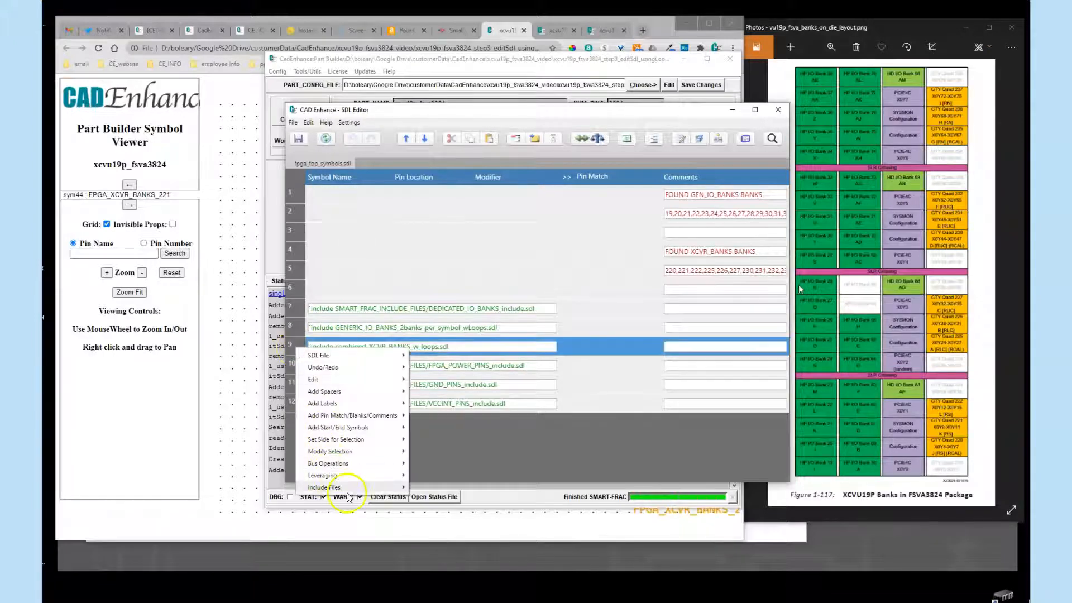
mouse_move(346, 489)
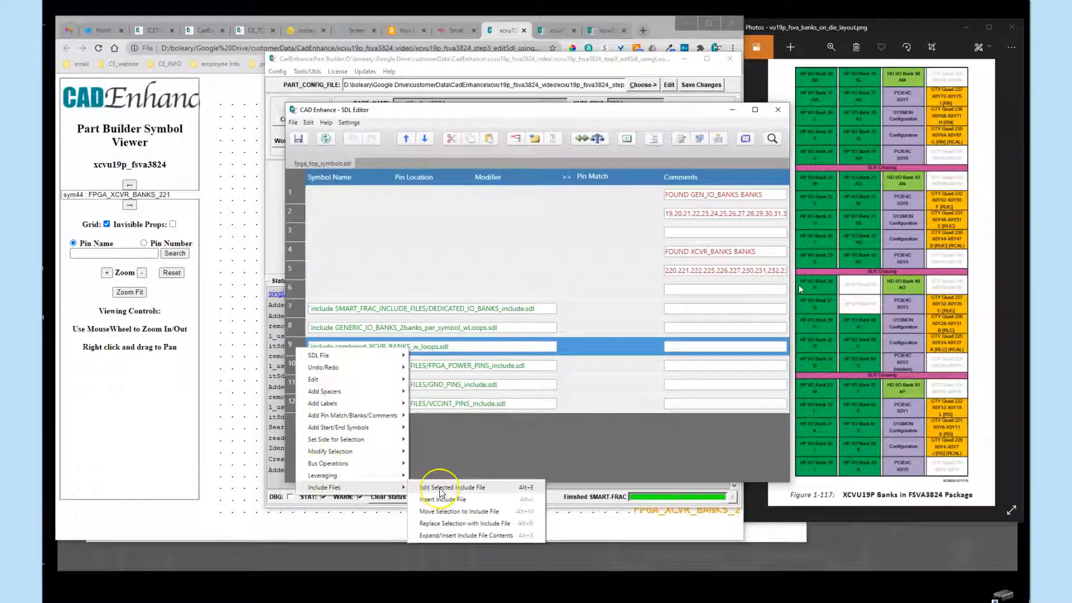
click(440, 489)
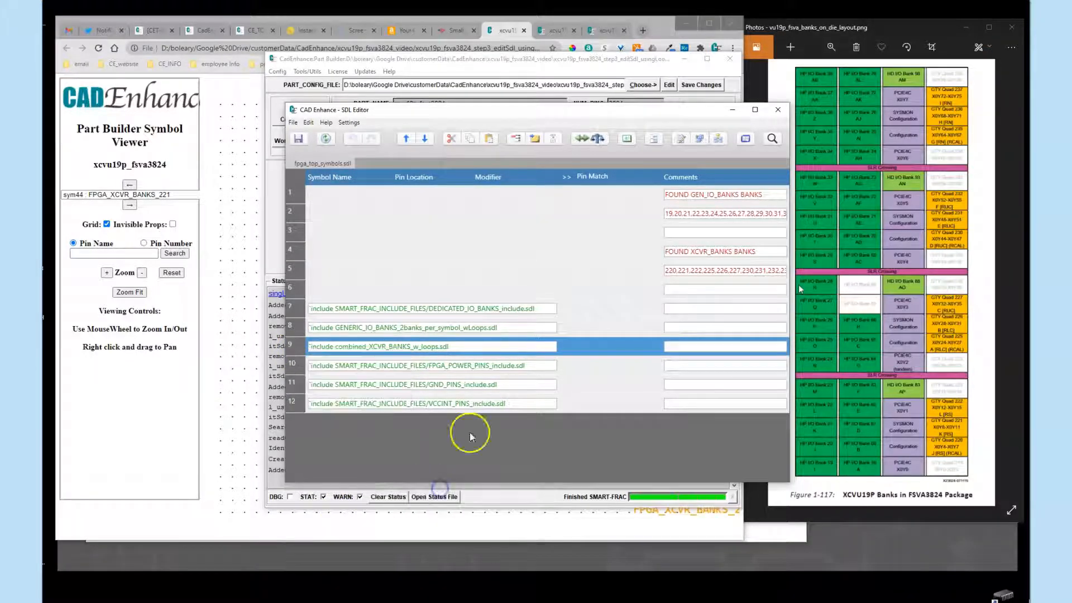
drag(496, 113, 405, 83)
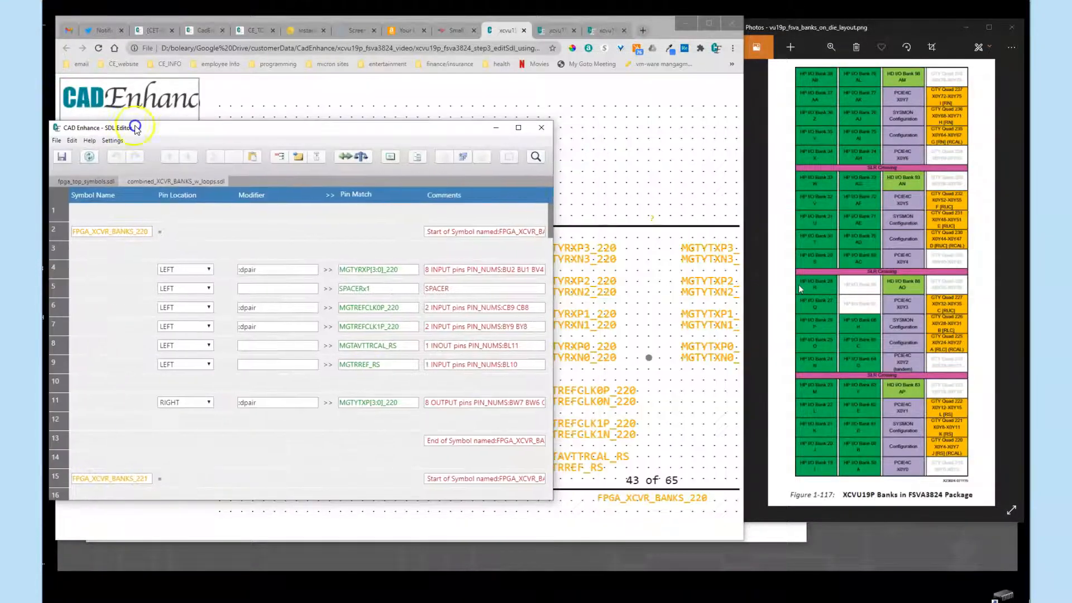
drag(281, 77, 135, 125)
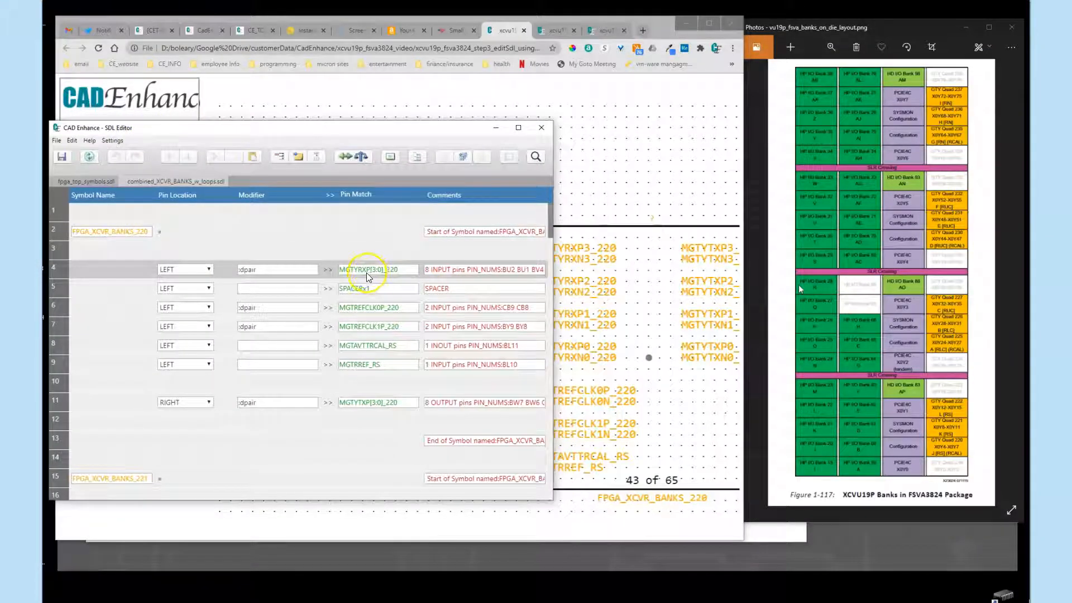
drag(401, 134, 322, 141)
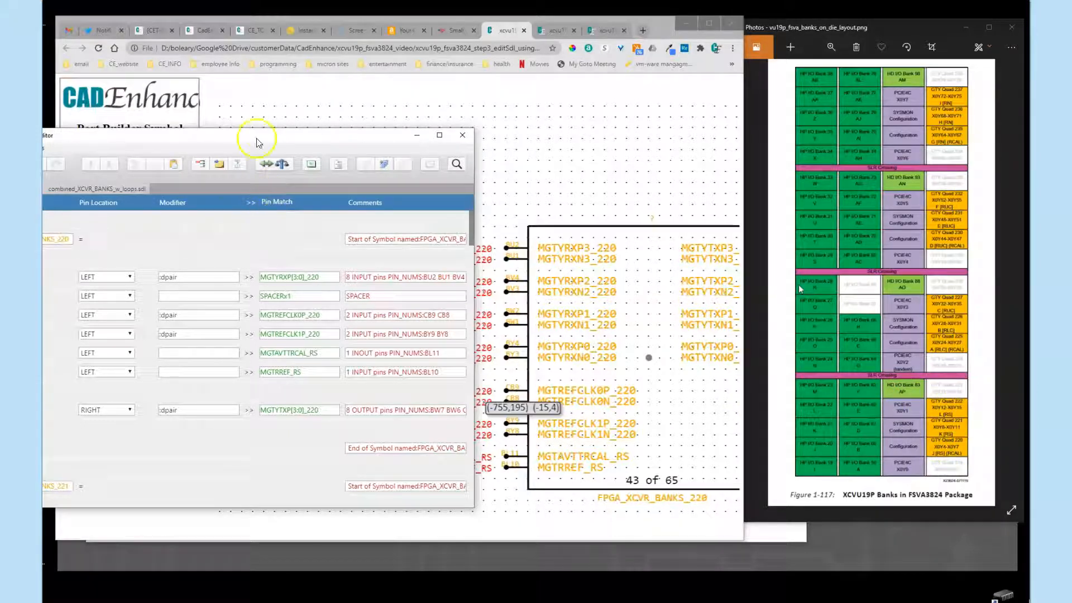
drag(263, 139, 363, 132)
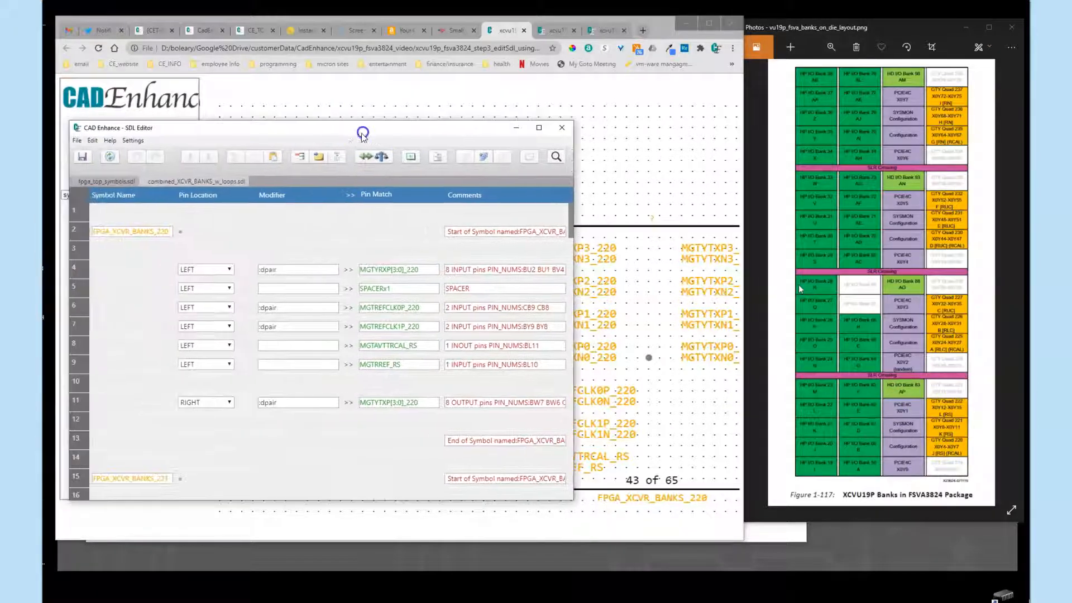
Rename the first symbol, FPGA_XCVR_BANKS_220, as FPGA_XCVR_BANKS_222_221_220.
click(174, 236)
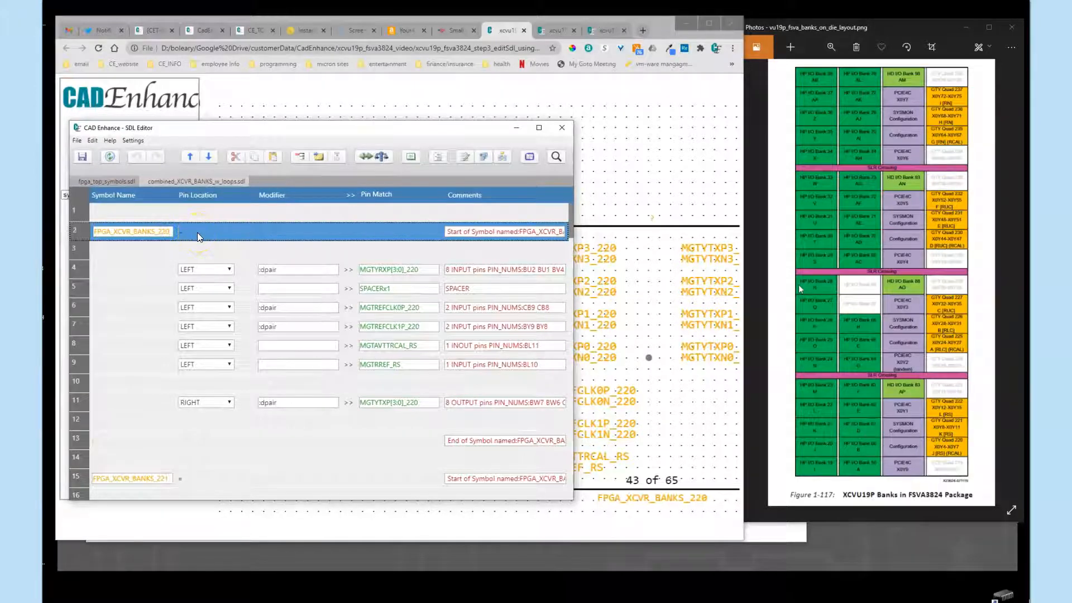
click(196, 232)
text(_221)
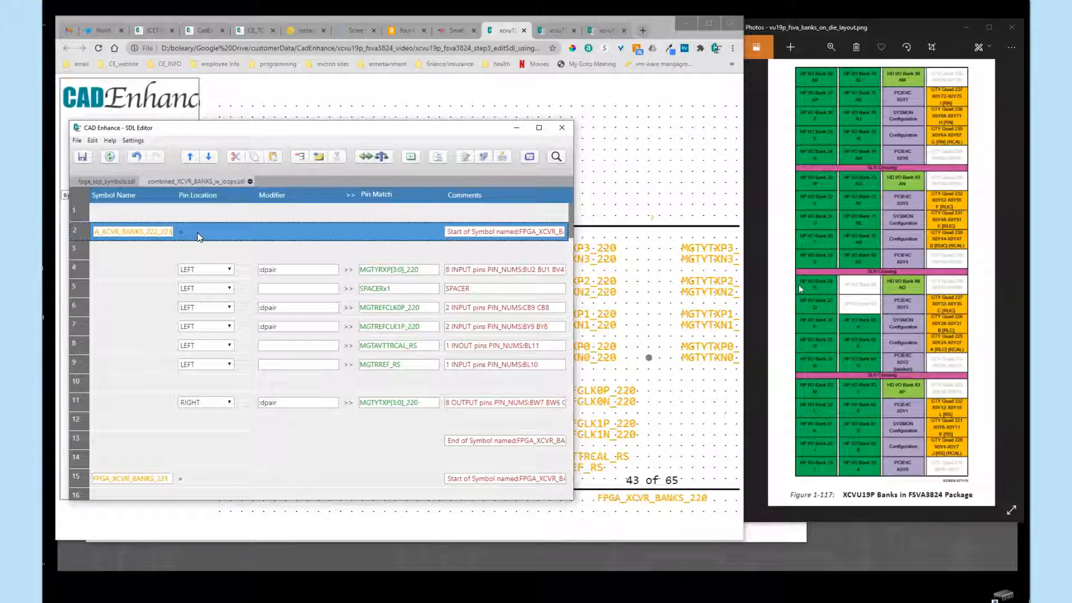
text(_220)
Insert the bank 222 pin rows, MGTYRXP through MGTYTXP, into the first symbol at row 3, ahead of the bank 220 pins.
click(278, 466)
scroll(285, 451, down, 2)
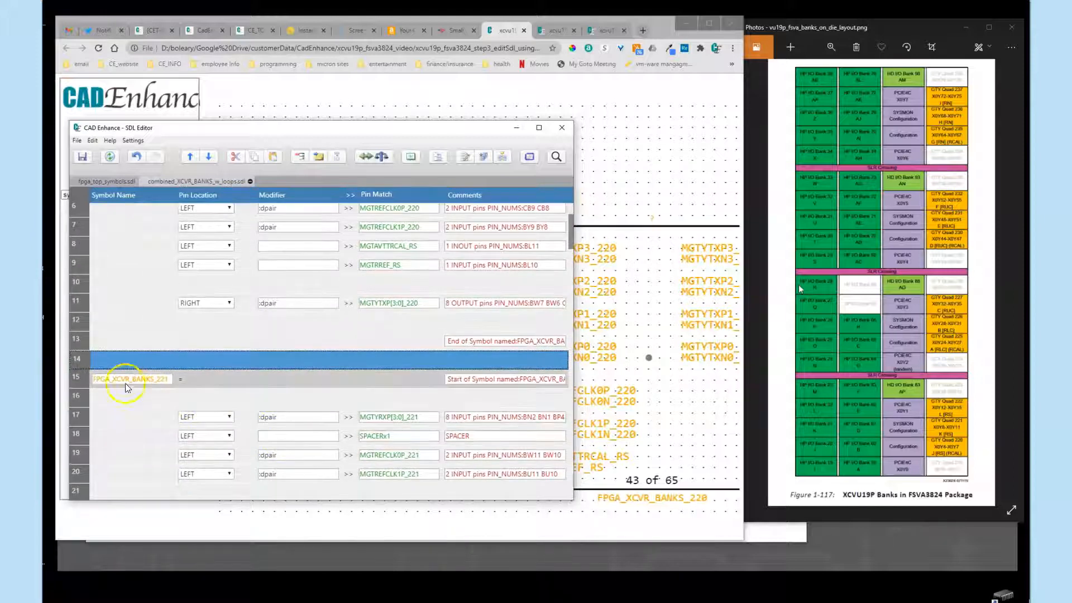
click(85, 417)
scroll(231, 425, down, 1)
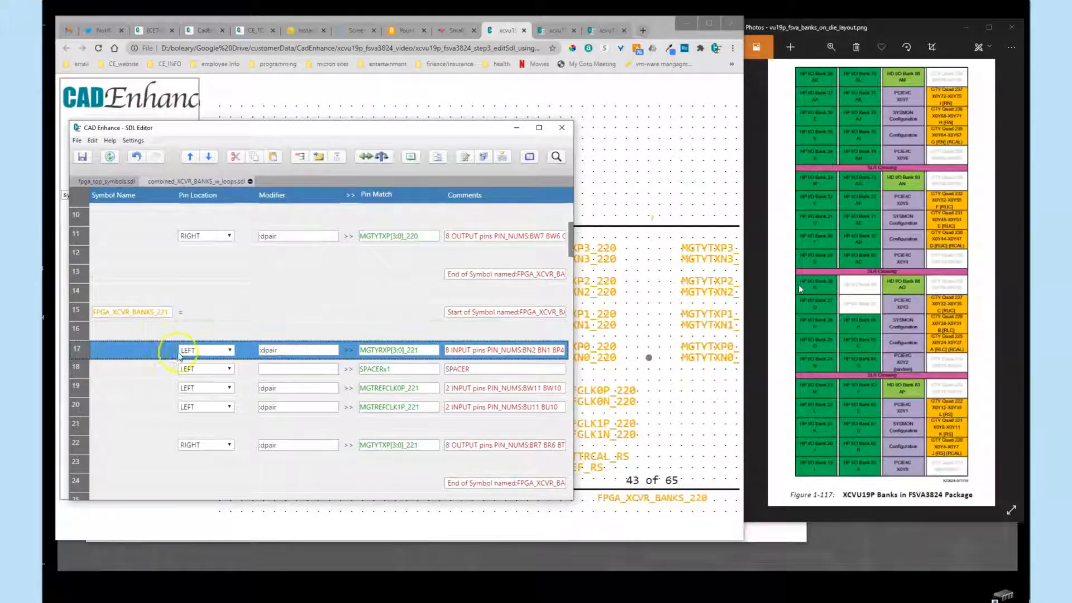
scroll(289, 422, down, 1)
scroll(288, 421, down, 1)
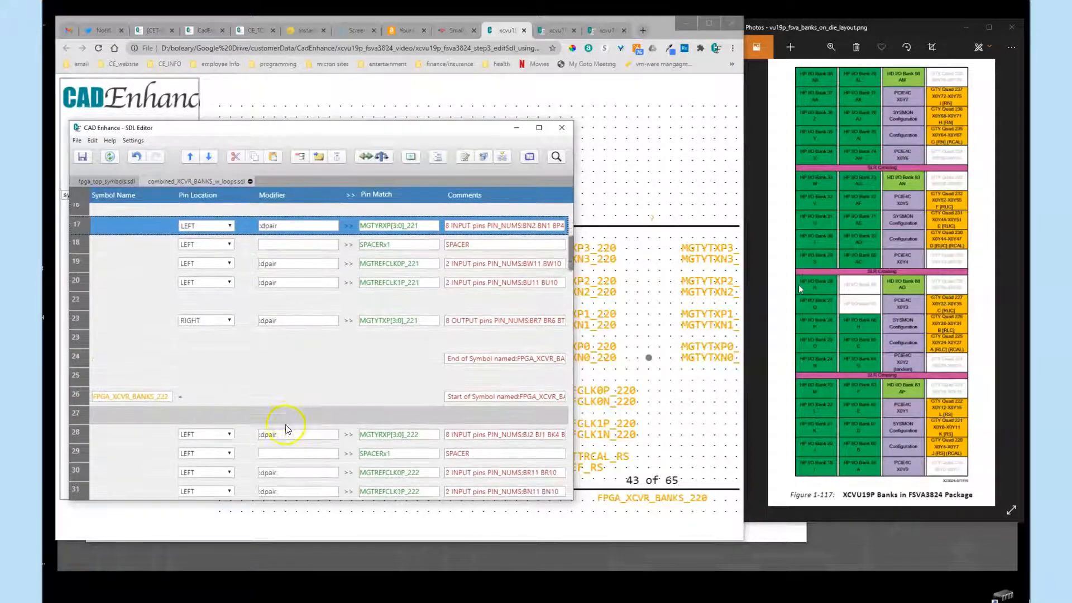
click(79, 373)
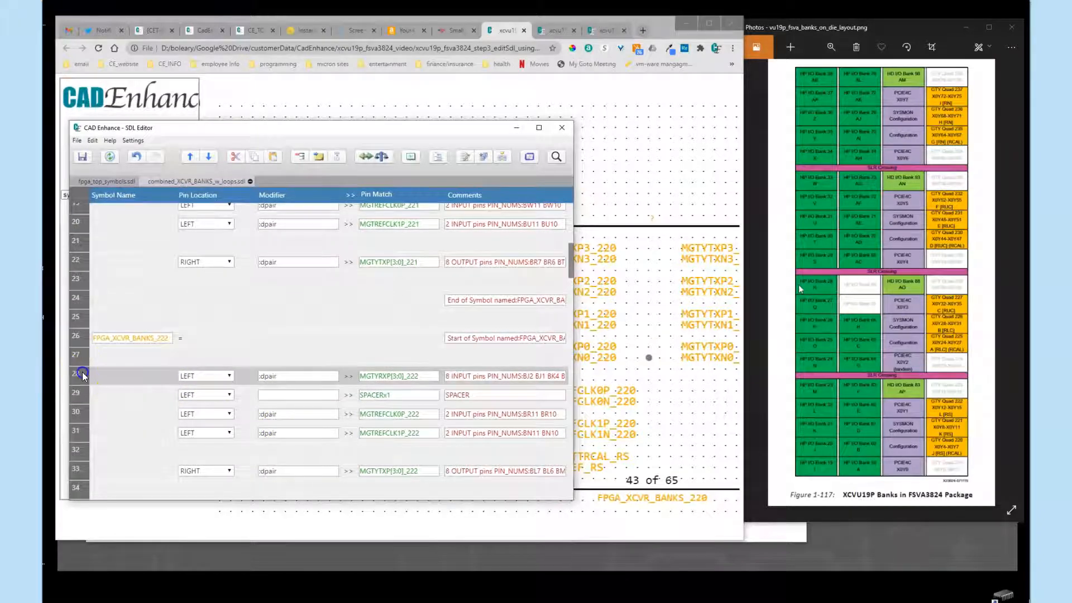
scroll(148, 377, down, 1)
shift+click(80, 386)
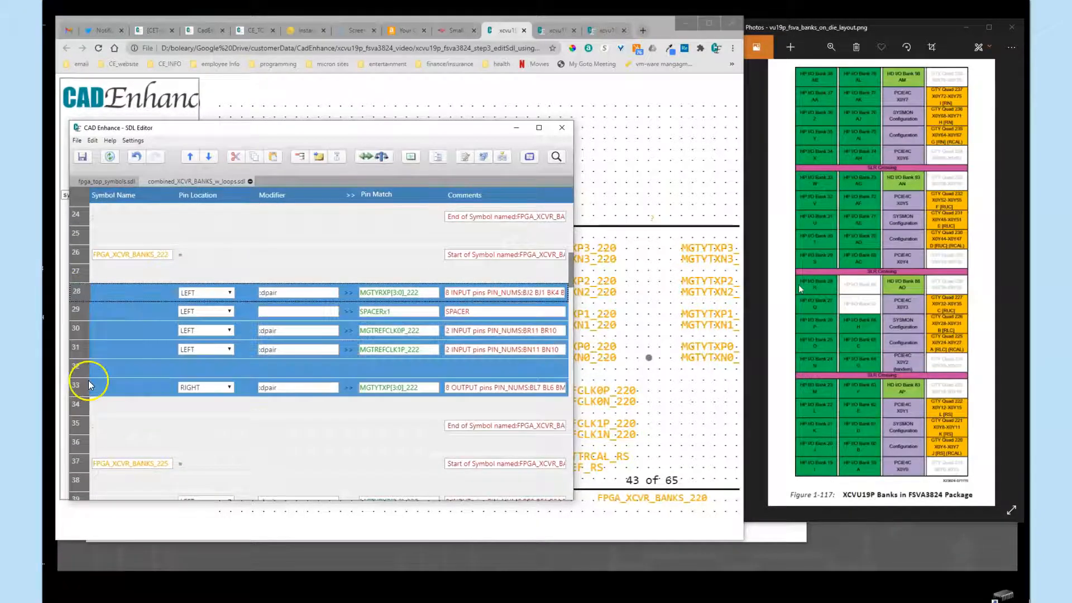
scroll(88, 384, up, 5)
click(80, 249)
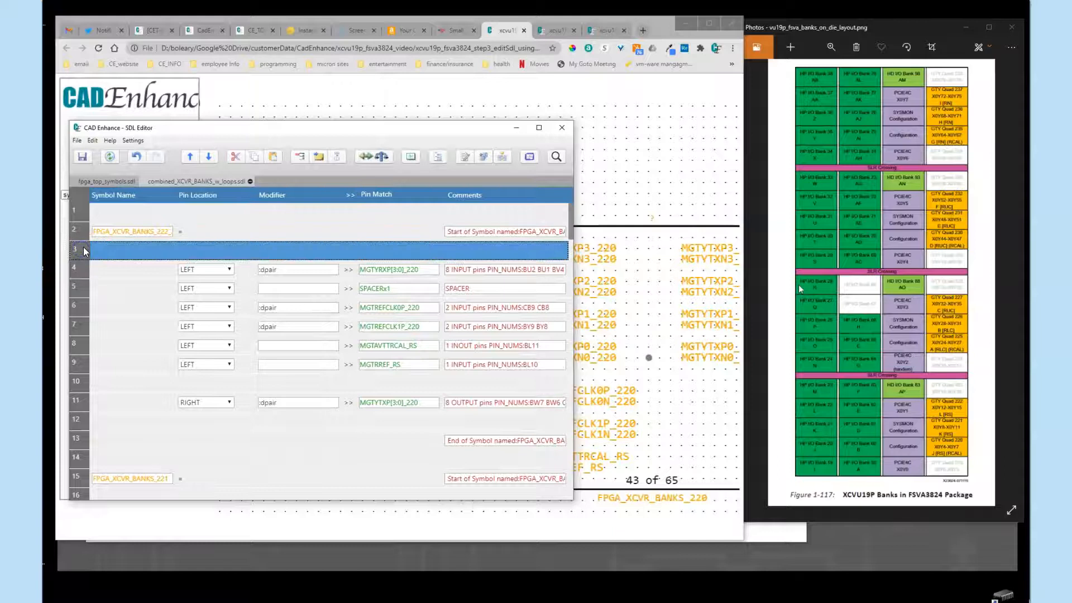
key(ctrl+v)
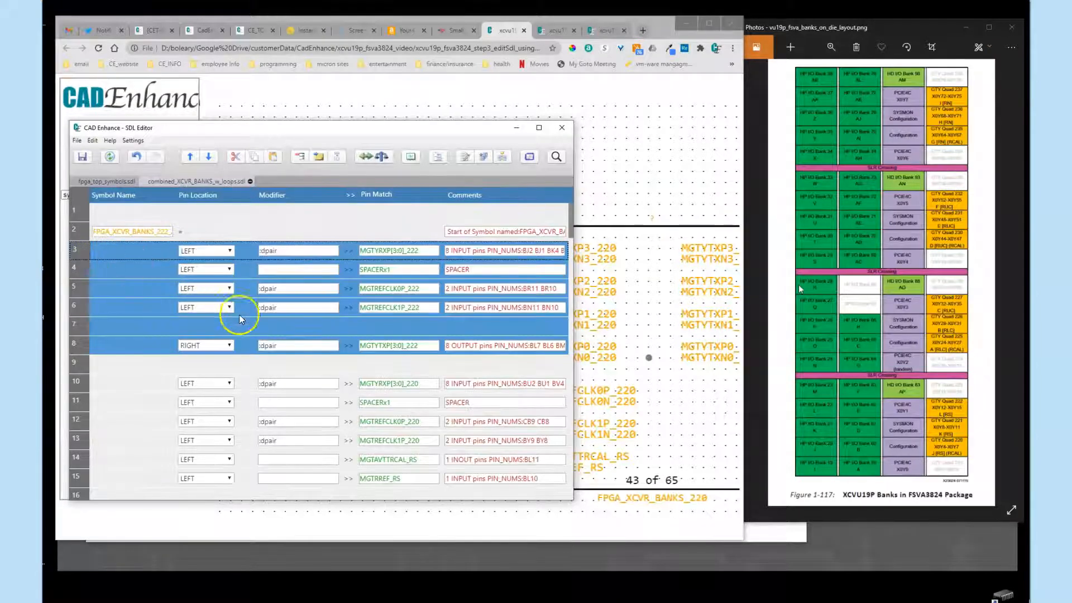
Add a Balance Symbol Sides row after the bank 222 pins and set its modifier to 2.
click(85, 364)
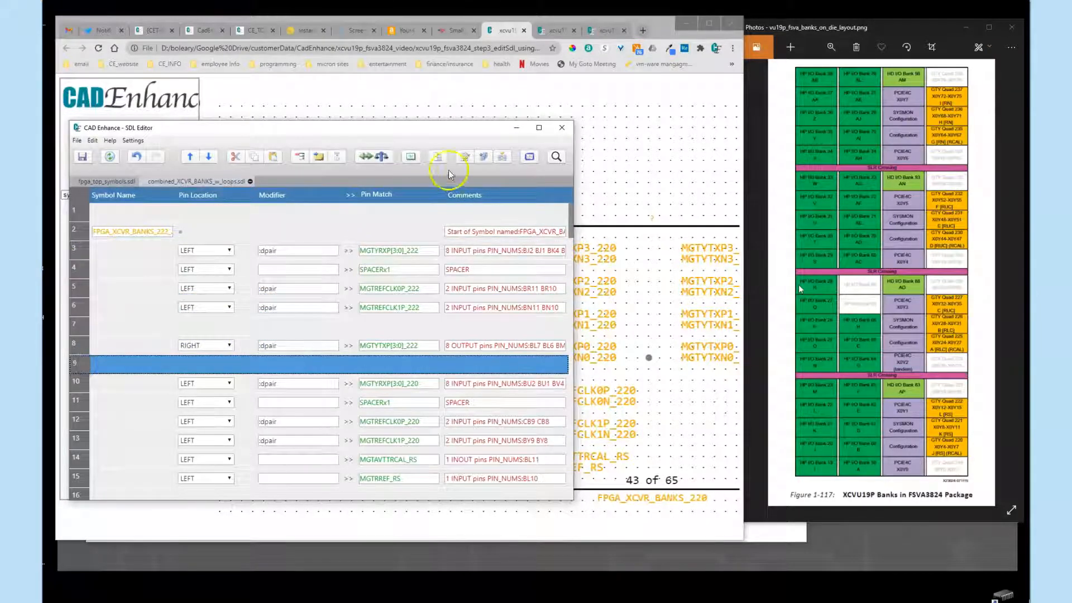
click(373, 157)
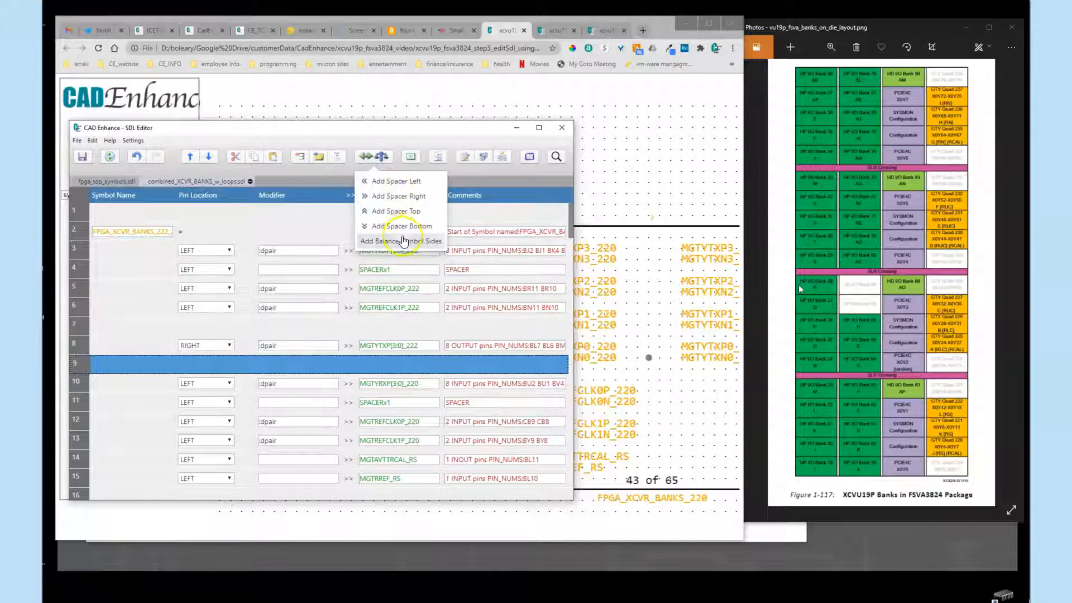
click(402, 236)
click(273, 364)
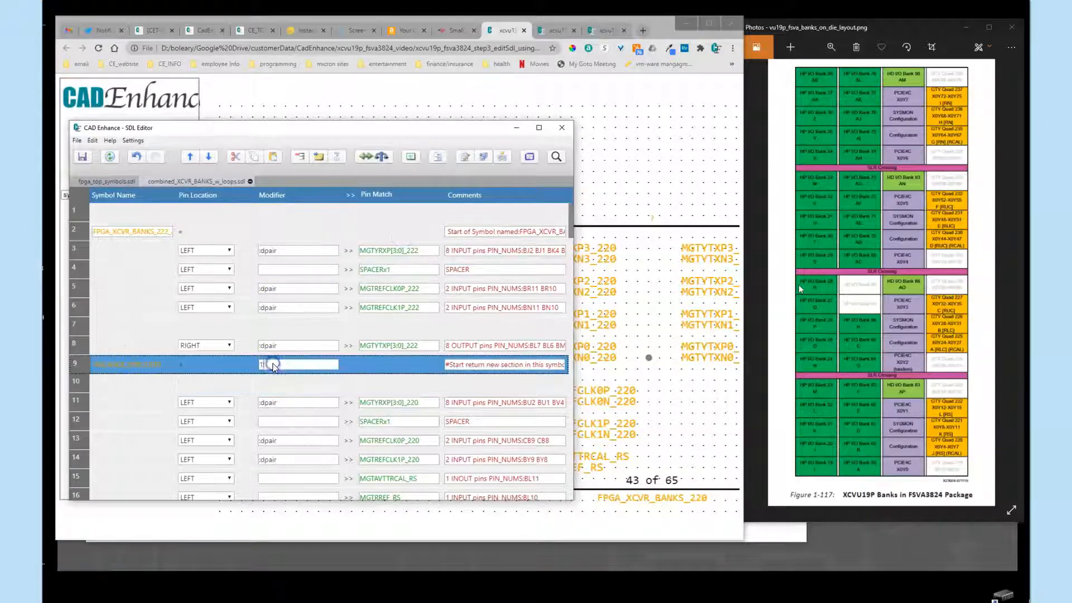
scroll(316, 354, down, 1)
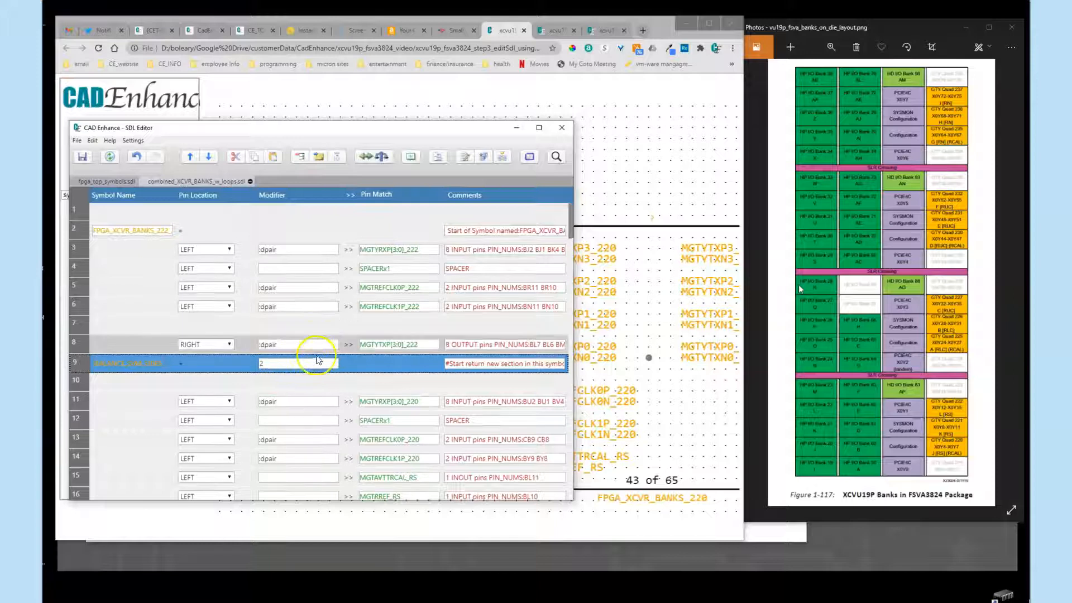
scroll(296, 313, up, 1)
Move the bank 221 pin rows, MGTYRXP through MGTYTXP, into the first symbol at row 10, just after the balance row.
scroll(303, 352, down, 3)
scroll(295, 347, down, 5)
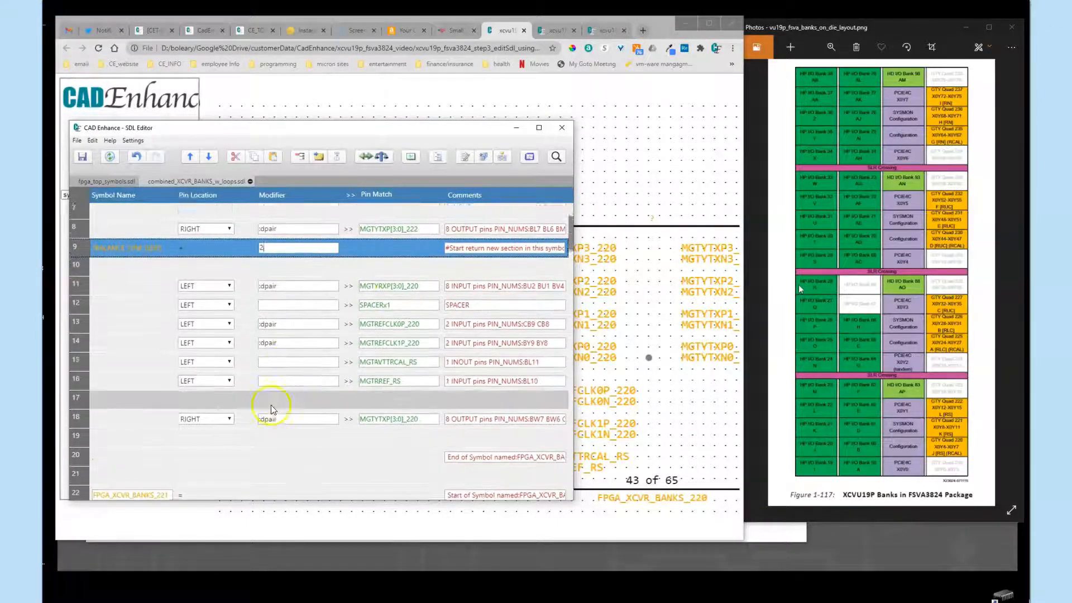
click(78, 381)
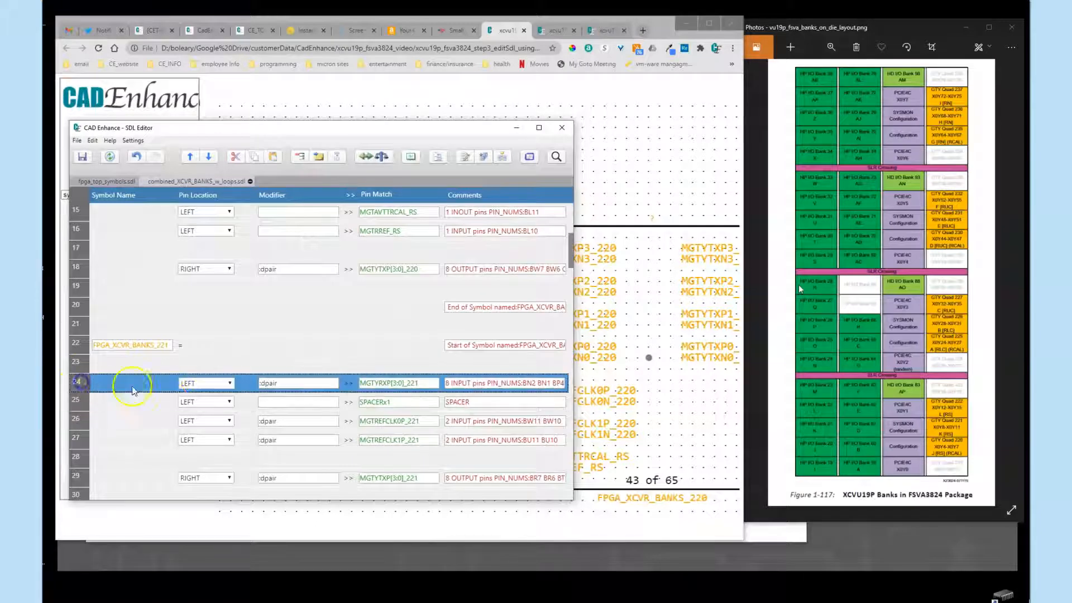
scroll(111, 413, down, 2)
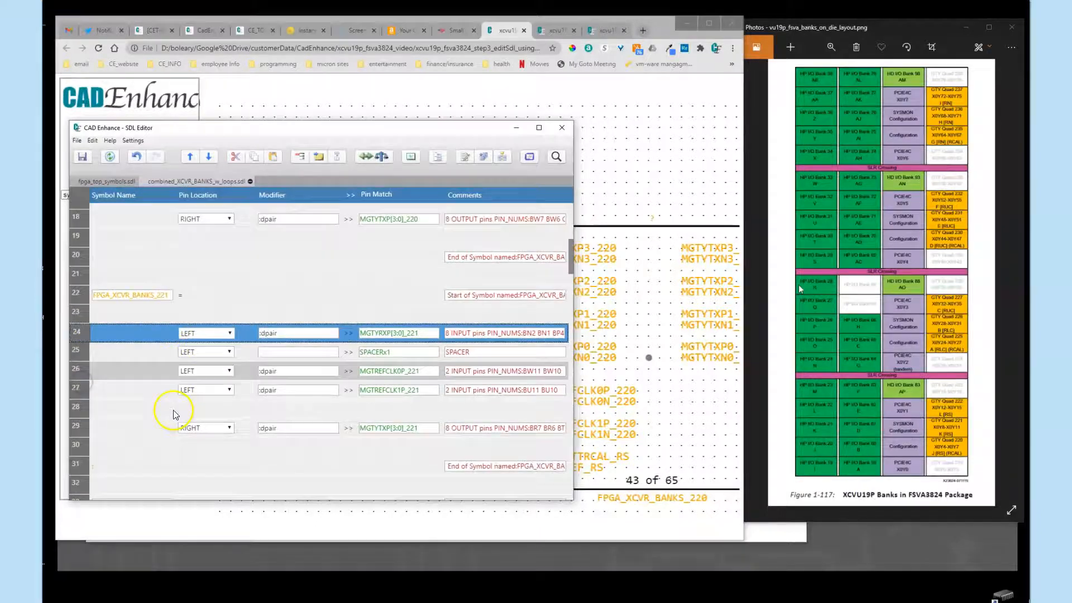
shift+click(80, 428)
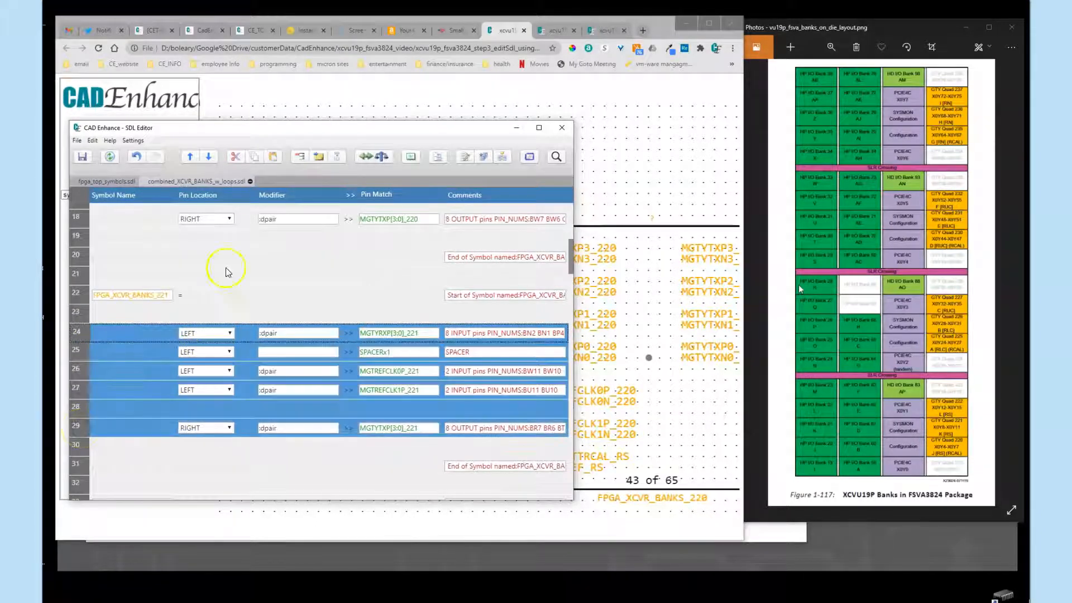
click(237, 157)
scroll(279, 279, up, 6)
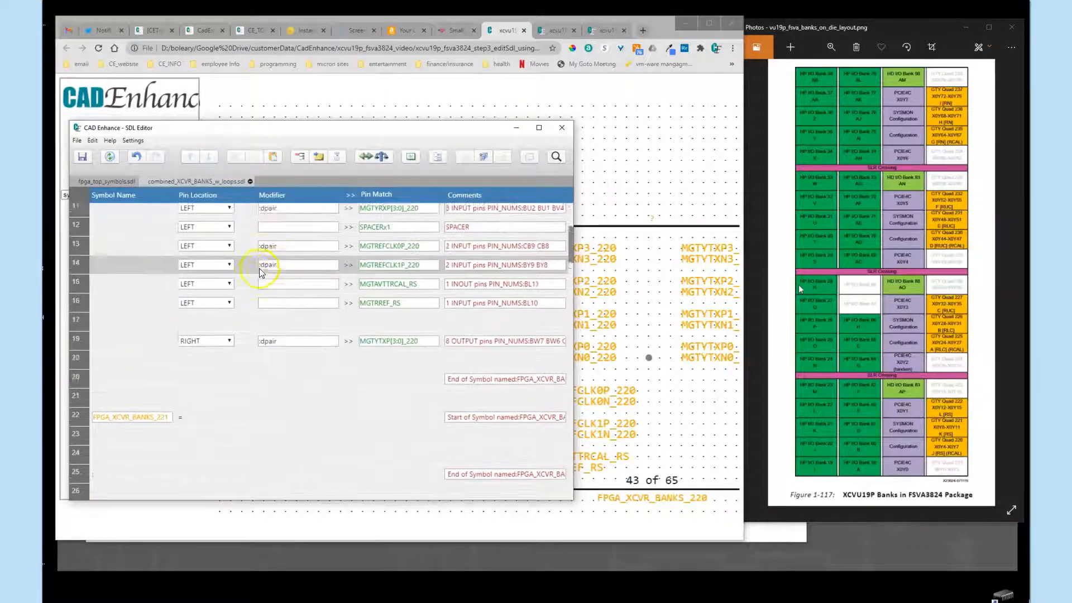
click(79, 269)
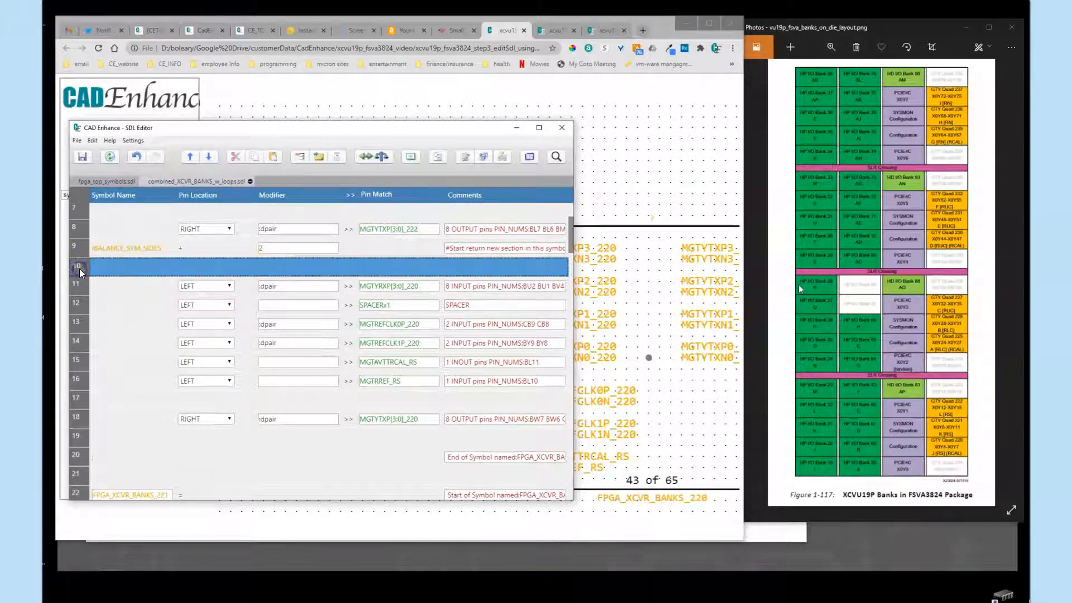
key(ctrl+v)
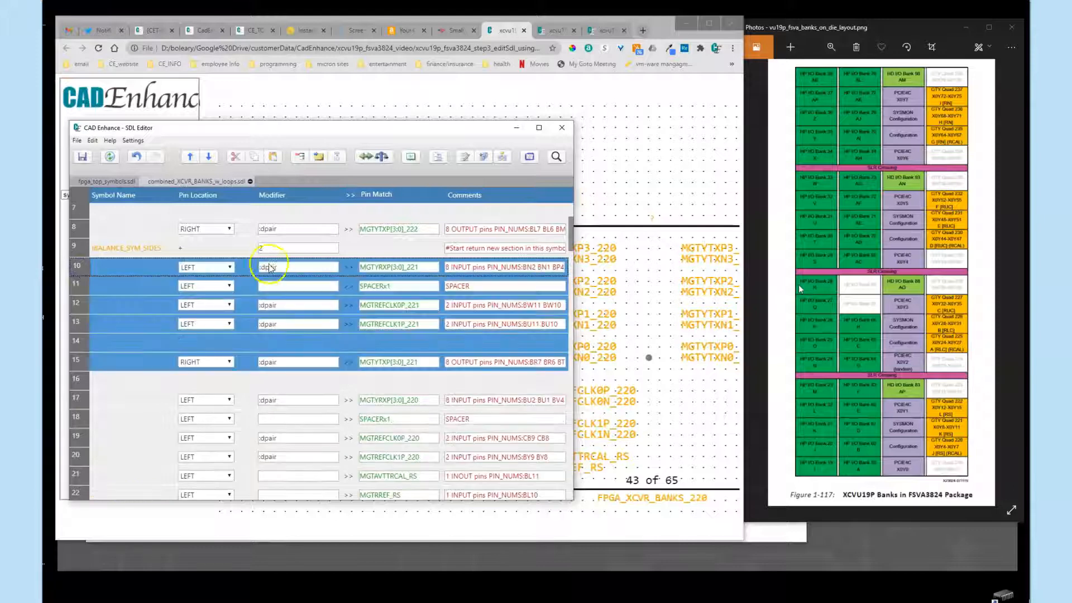
Add another Balance Symbol Sides row between the bank 221 and bank 220 pins.
click(80, 380)
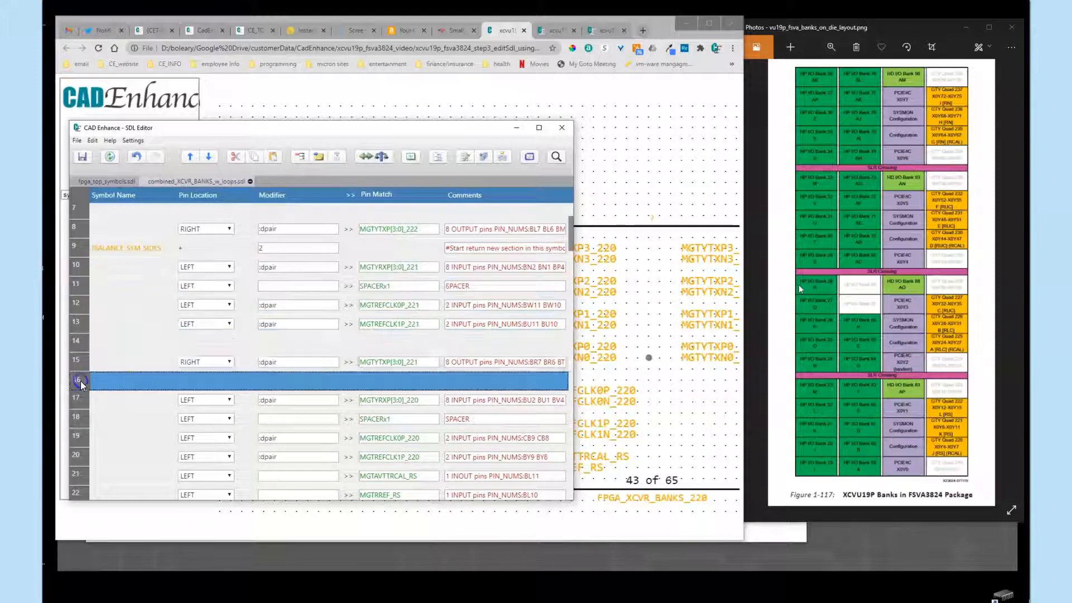
click(379, 162)
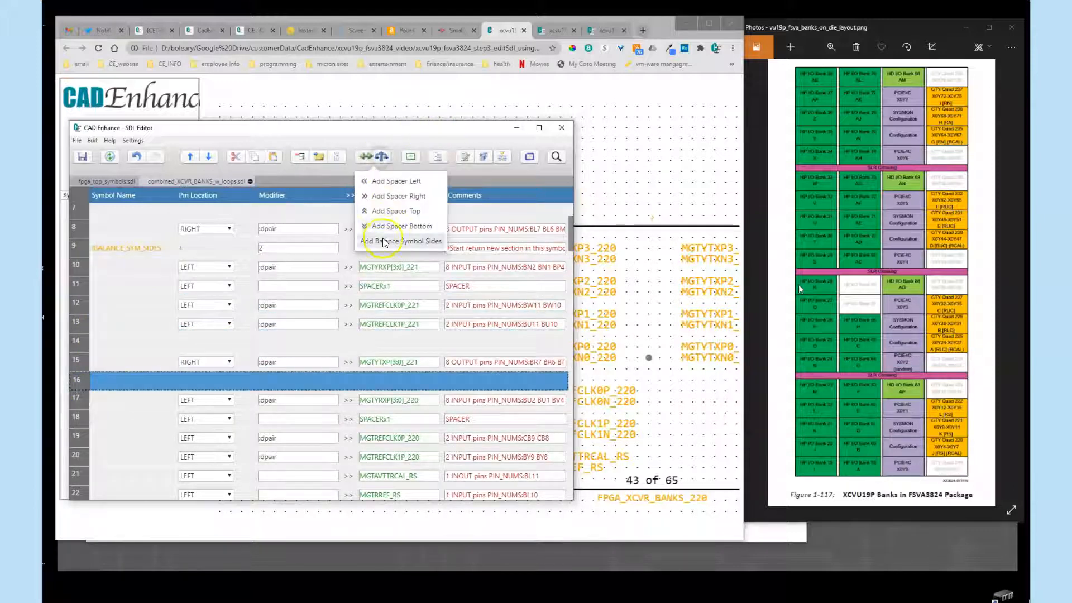
click(383, 240)
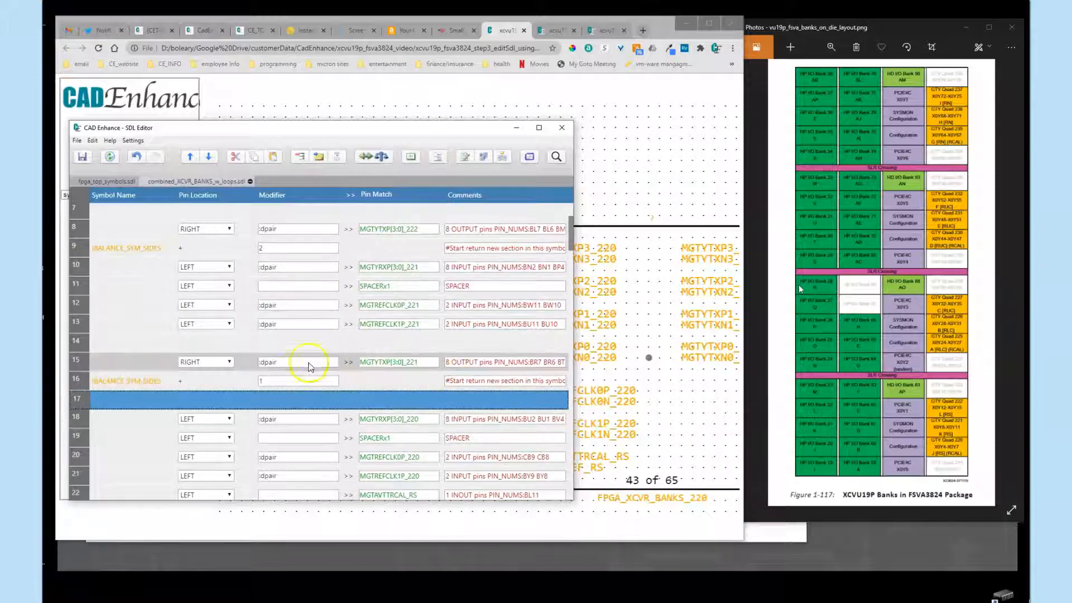
Set the modifier of the Balance Symbol Sides row between the bank 221 and bank 220 pins to 2.
click(288, 381)
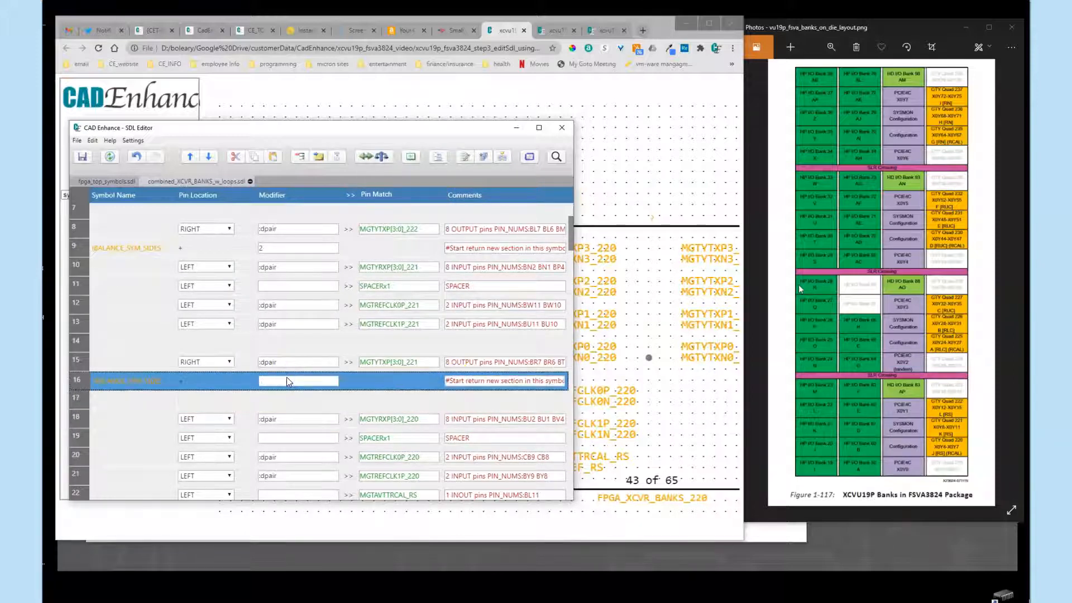
text(2)
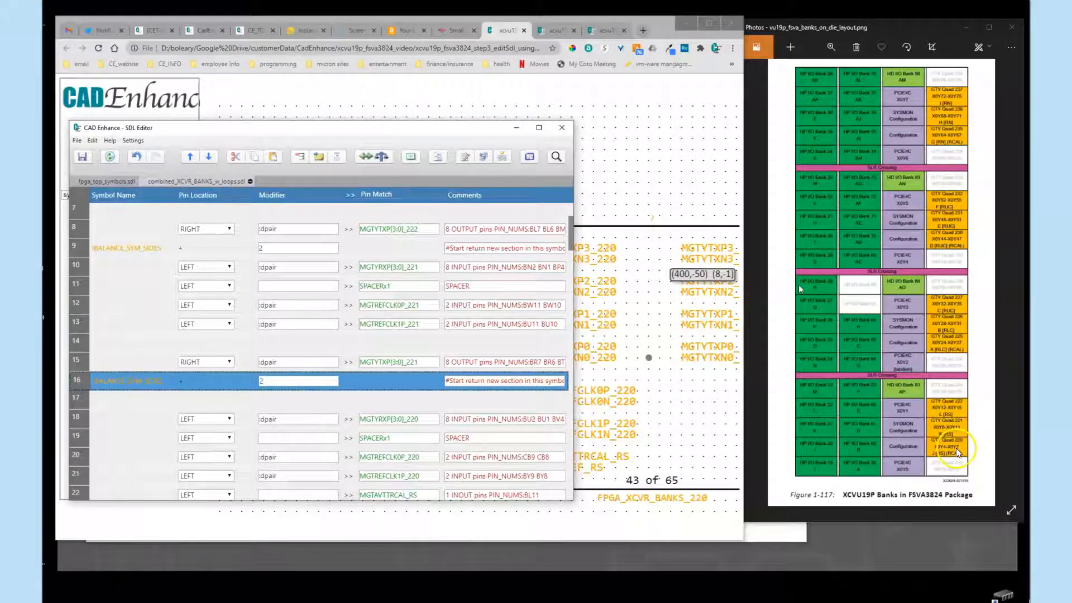
Cut rows 27 to 37, which hold the emptied FPGA_XCVR_BANKS_221 and FPGA_XCVR_BANKS_222 symbols, and save the file.
scroll(222, 330, down, 2)
scroll(223, 326, down, 4)
click(81, 362)
scroll(218, 380, down, 2)
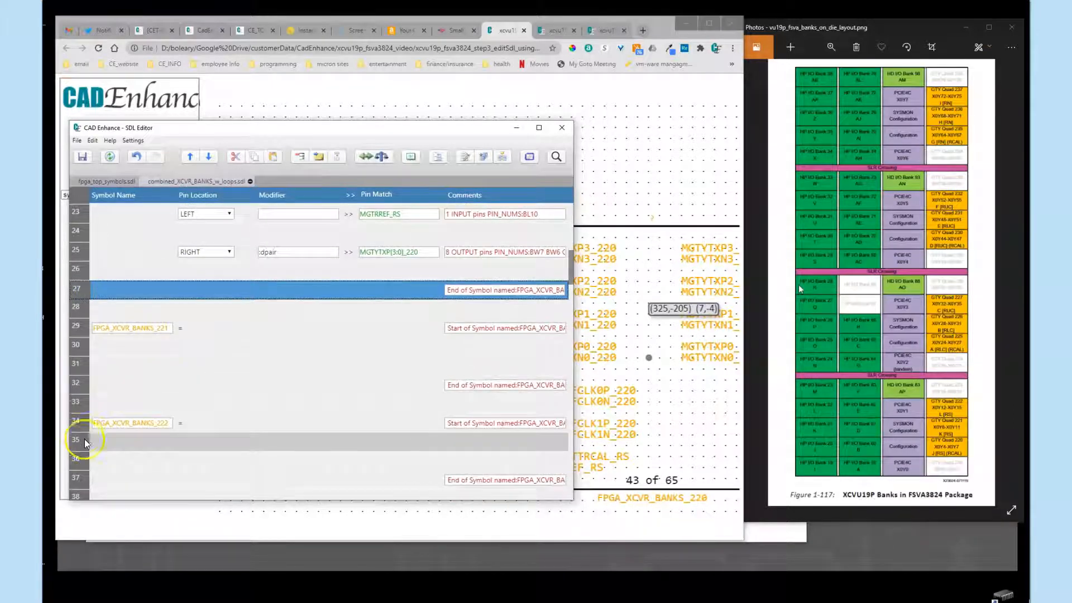
shift+click(81, 484)
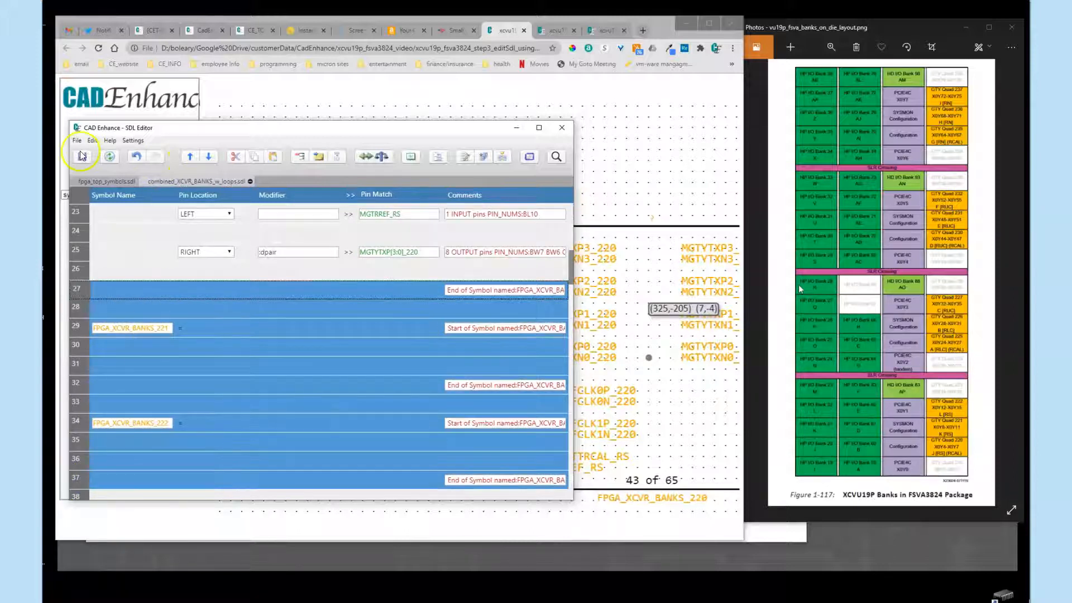
click(236, 161)
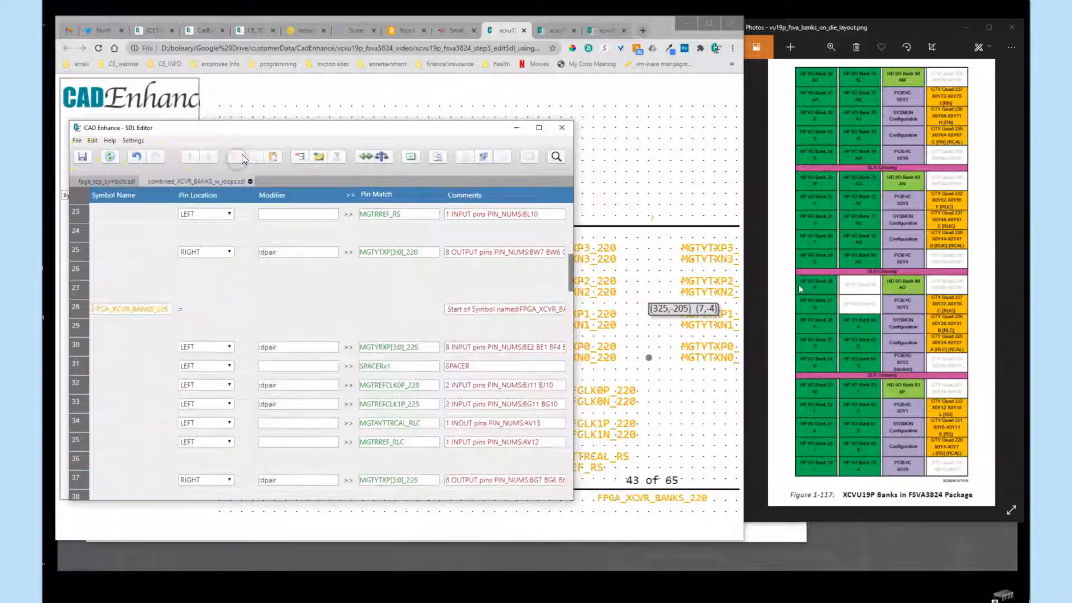
click(83, 158)
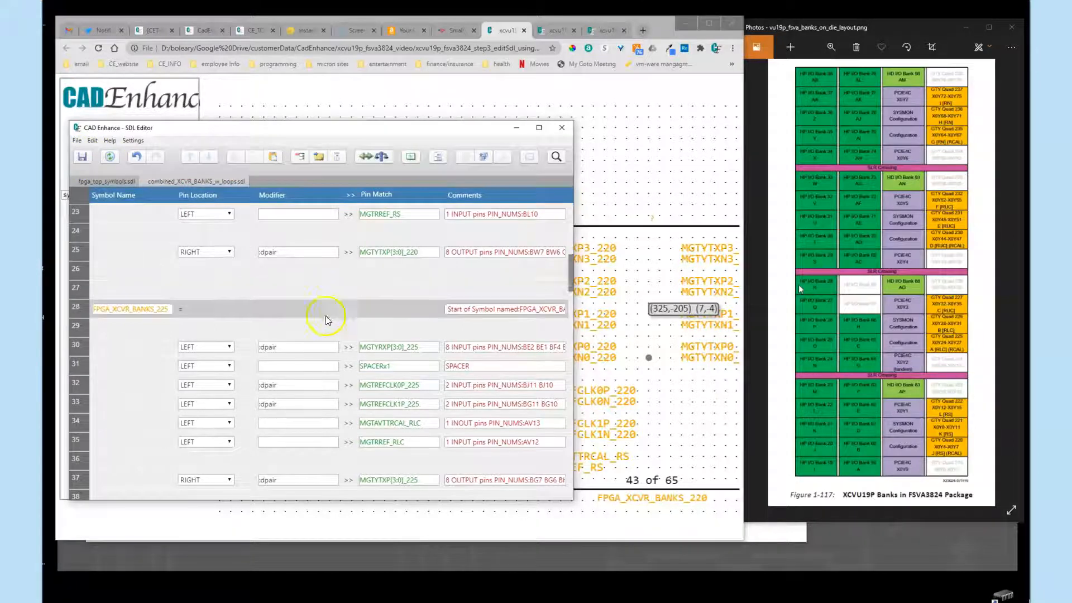
Select rows 2 to 26, from the combined symbol's name through its END_SYM row.
scroll(326, 324, down, 3)
scroll(334, 361, up, 3)
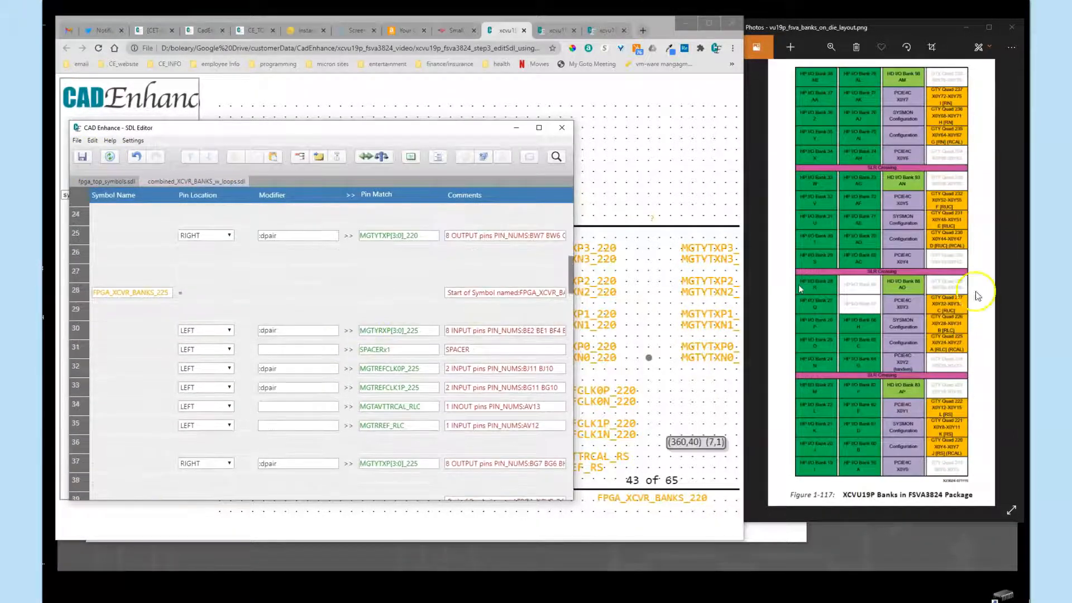
click(289, 292)
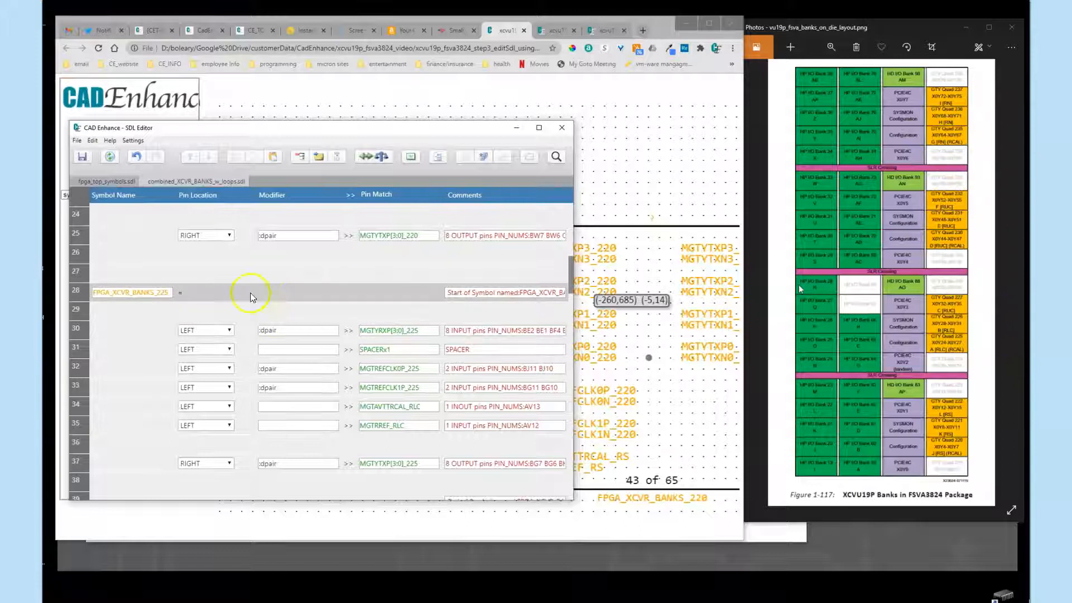
scroll(289, 282, up, 1)
scroll(289, 281, up, 10)
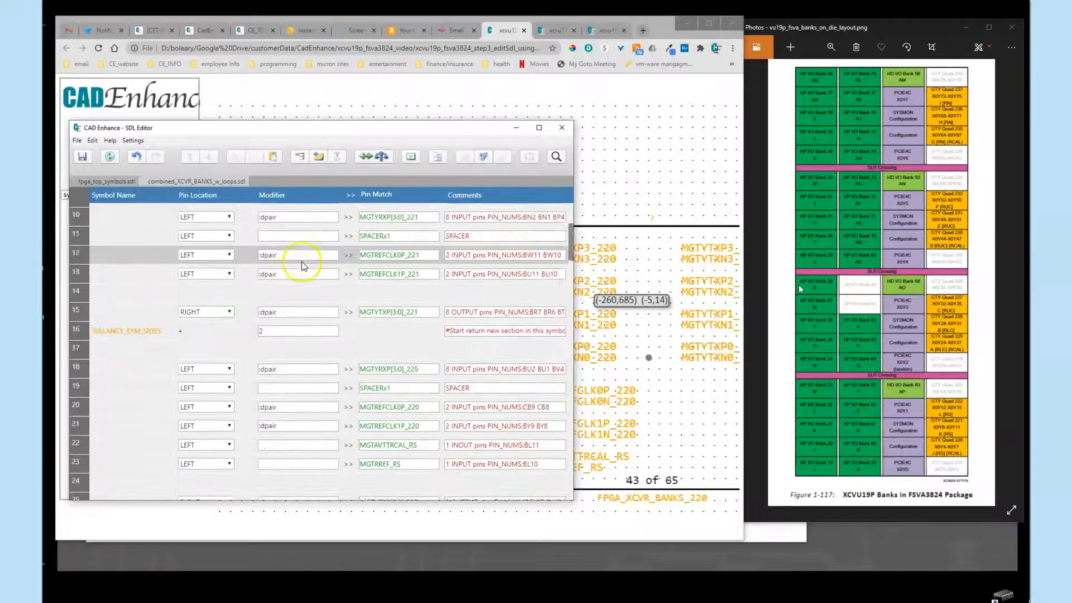
scroll(307, 263, up, 3)
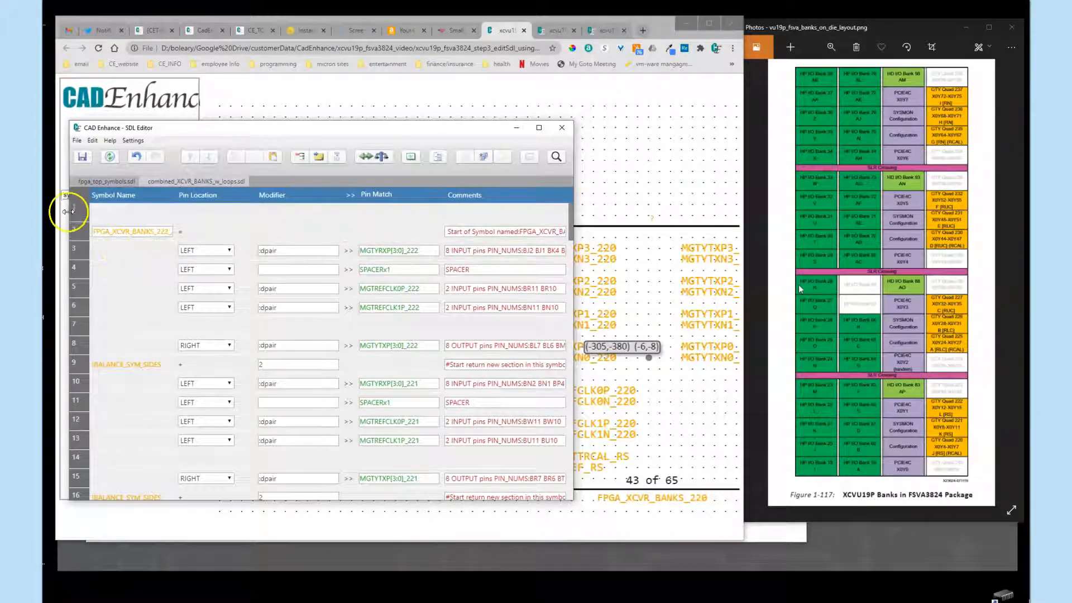
click(98, 231)
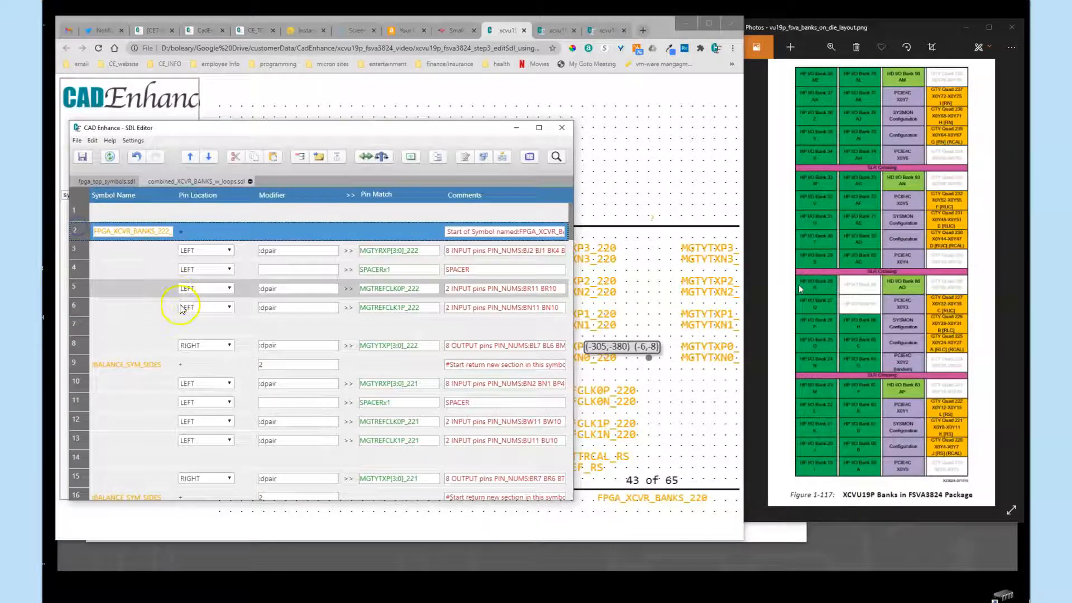
scroll(181, 309, down, 5)
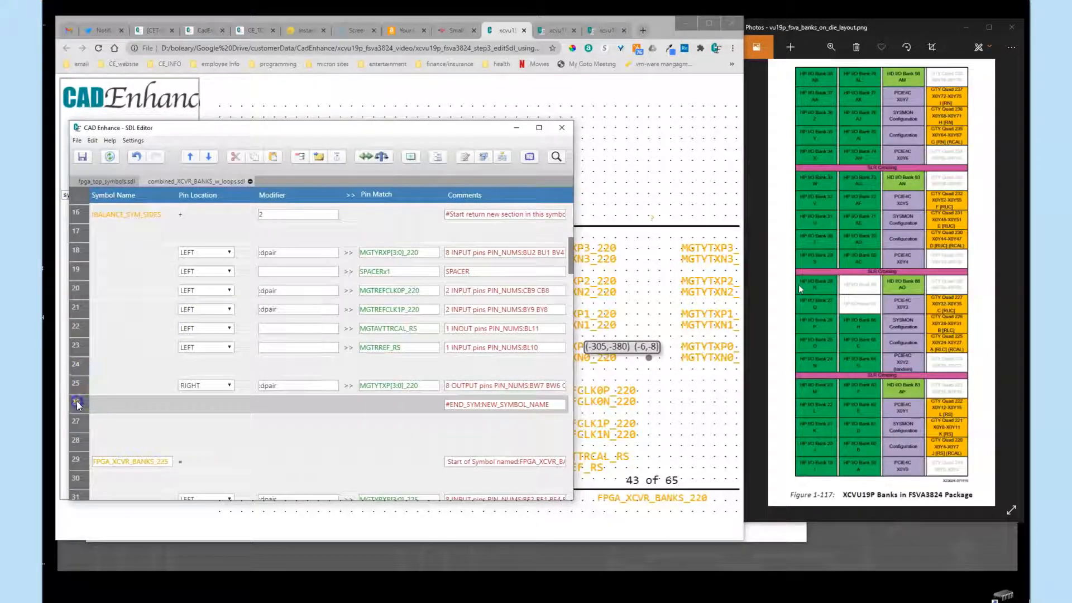
shift+click(76, 401)
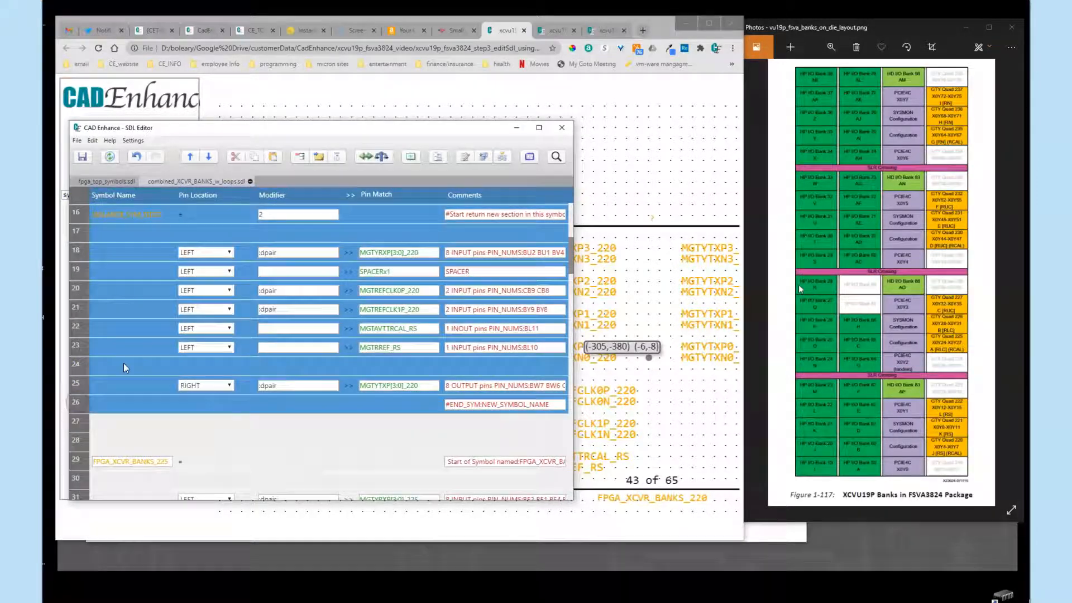
Start a REPLICATE pre-processor directive for the selected rows, reusing the example `REPLICATE _A=>_(A,C,E) _B=>_(1..3) as the command text.
click(485, 161)
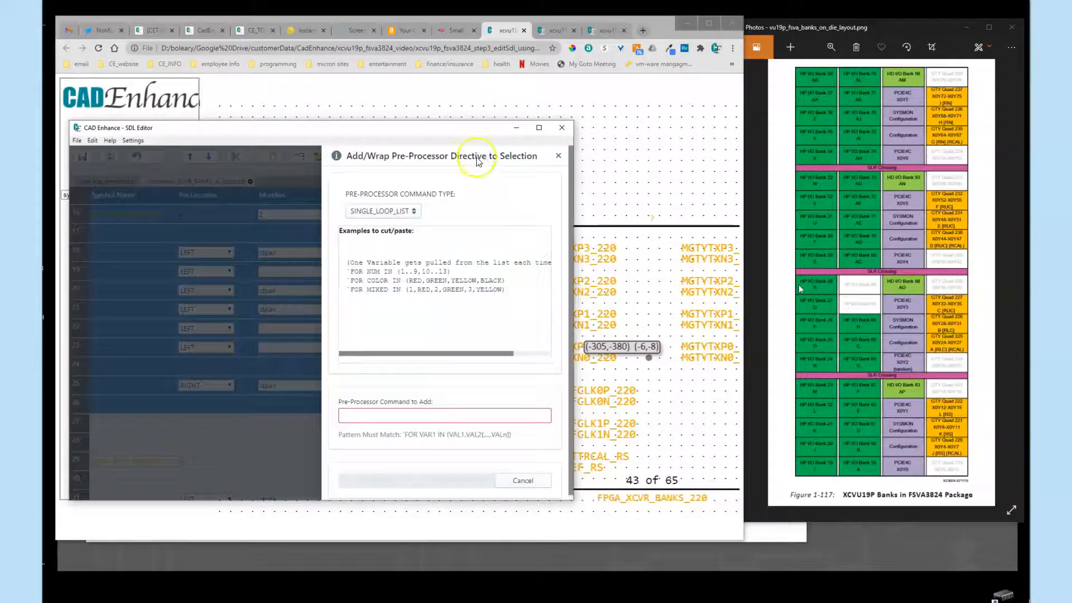
click(414, 212)
click(388, 261)
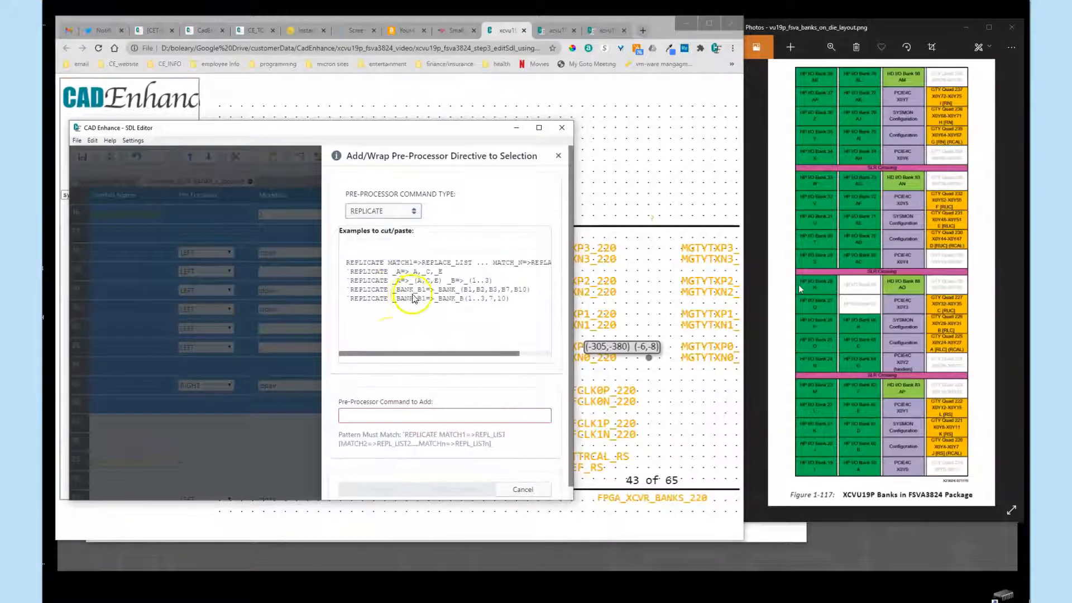
click(371, 415)
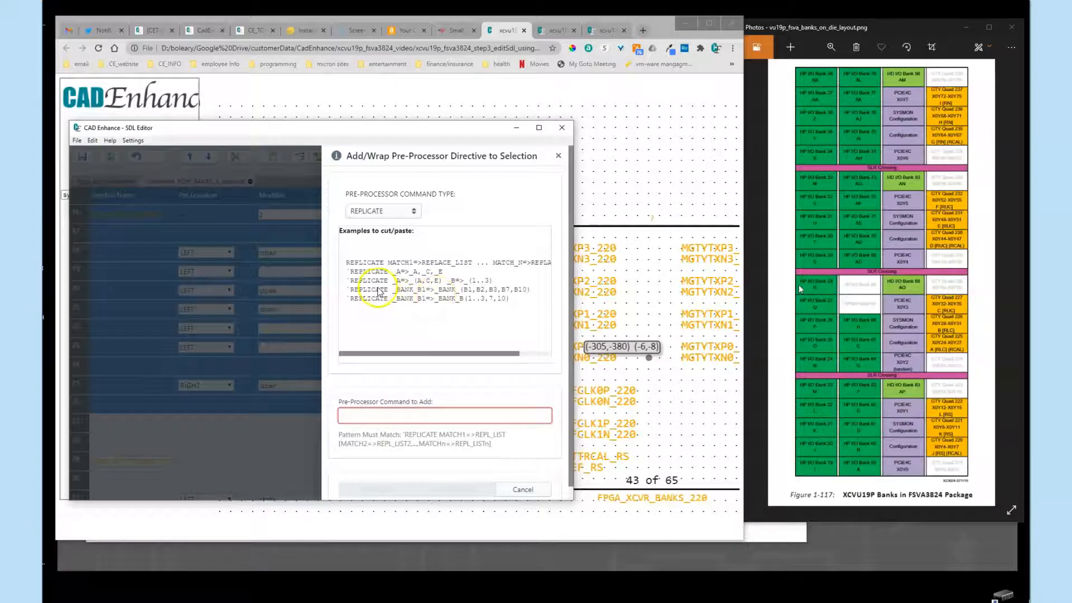
drag(346, 281, 407, 282)
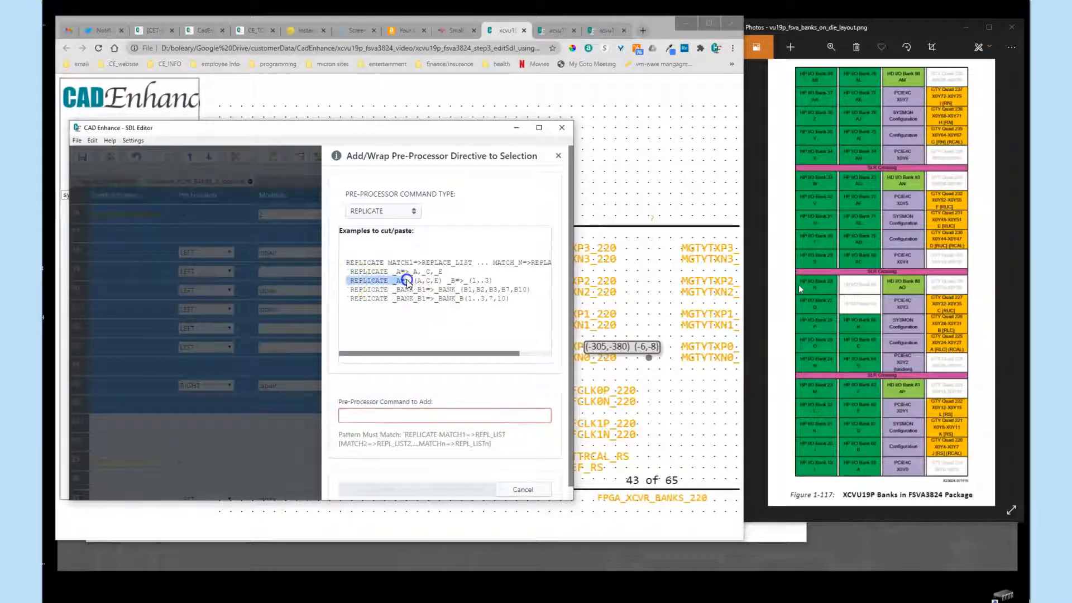
click(350, 284)
drag(349, 281, 484, 281)
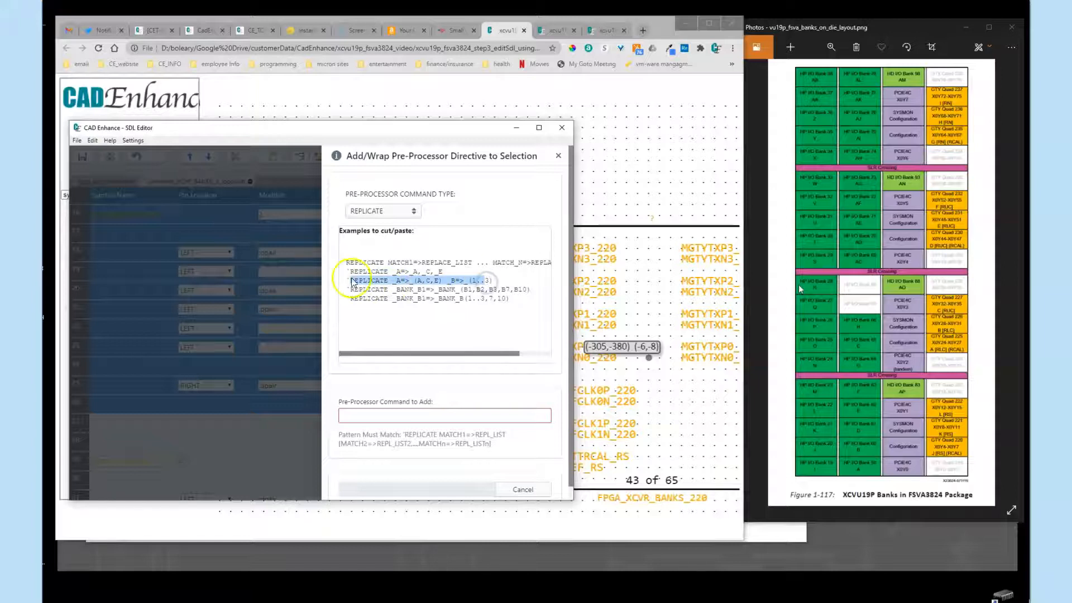
drag(347, 280, 519, 282)
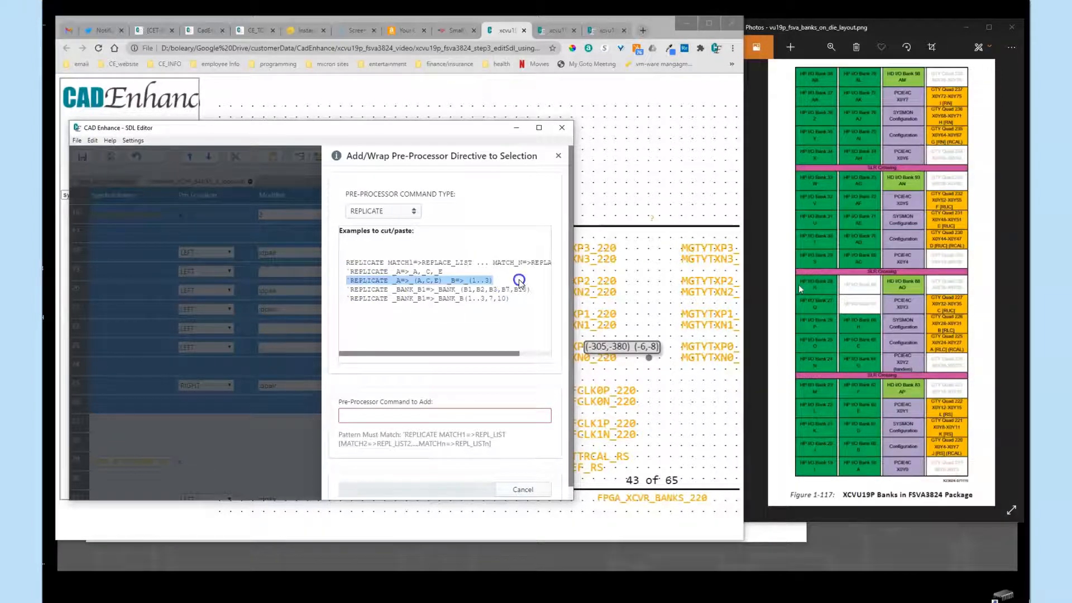
click(359, 419)
key(ctrl+v)
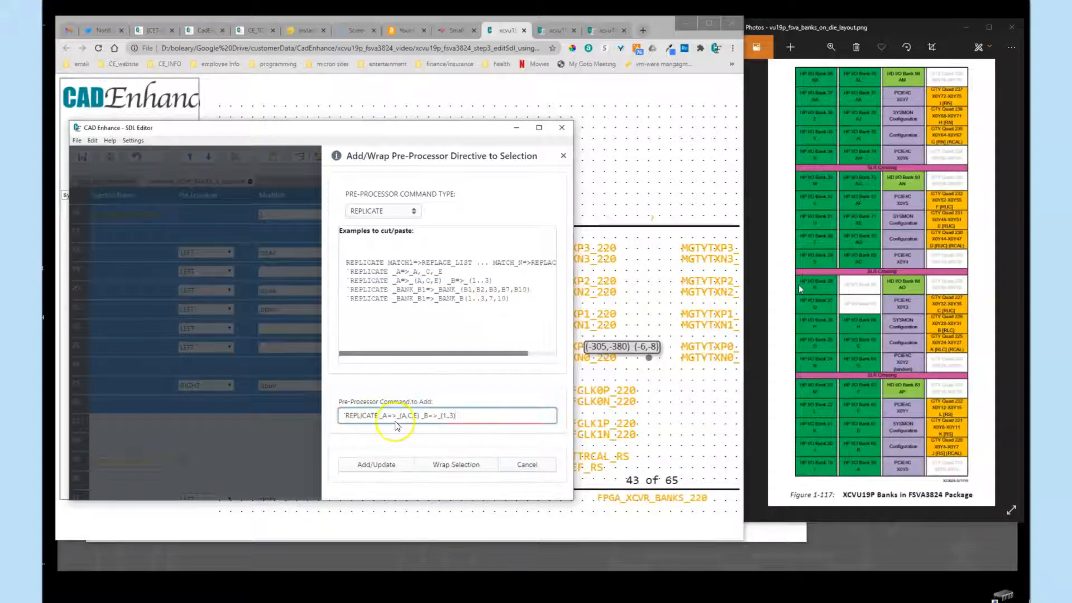
Change the first replacement in the REPLICATE command to _222=>_(222,227,232,237).
click(388, 416)
key(BackSpace)
text(222)
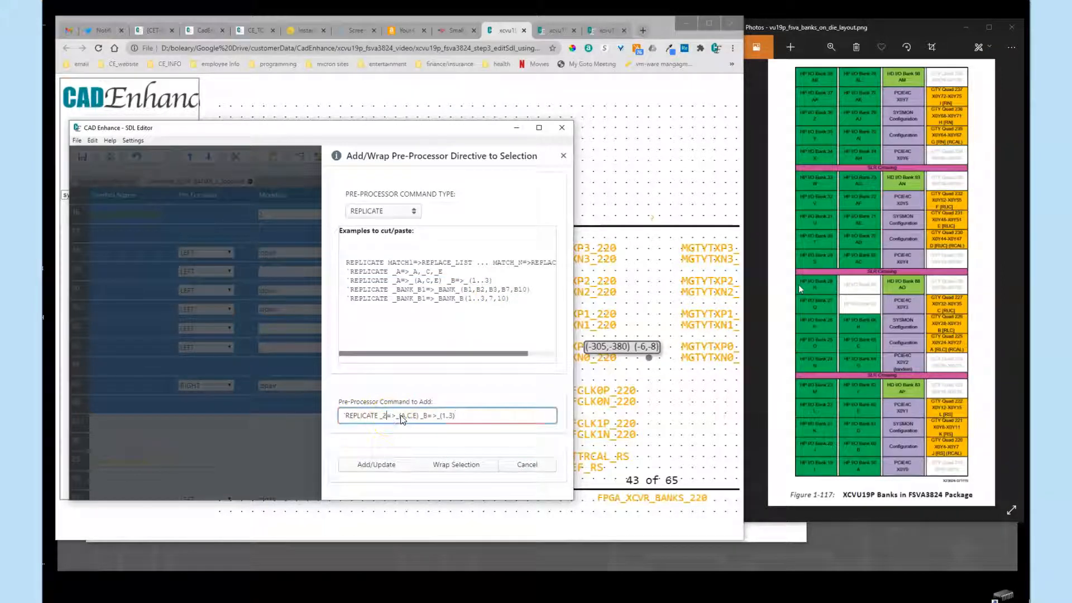
key(Right)
key(Right)
key(Right)
key(Right)
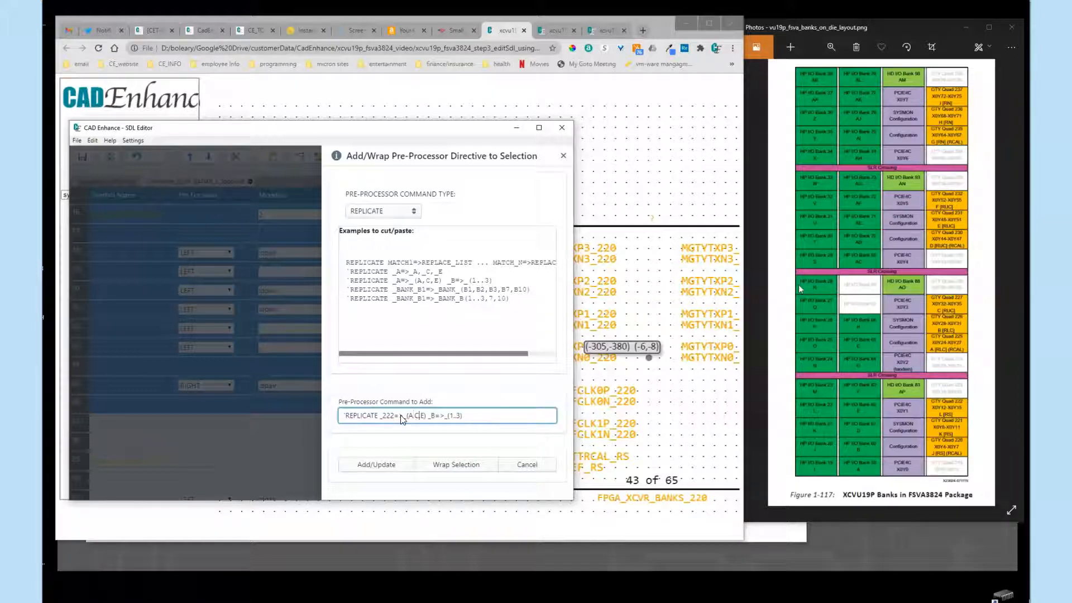
key(BackSpace)
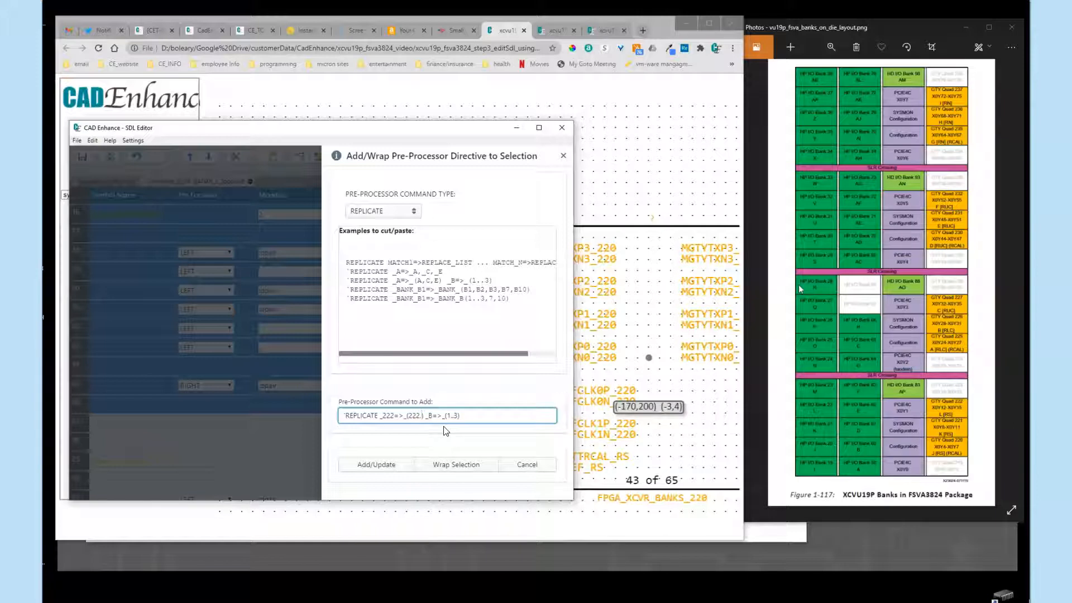
text(222.227.232)
Change the second replacement in the REPLICATE command to _221=>_(221,226,231,236), following the bank layout picture.
click(466, 415)
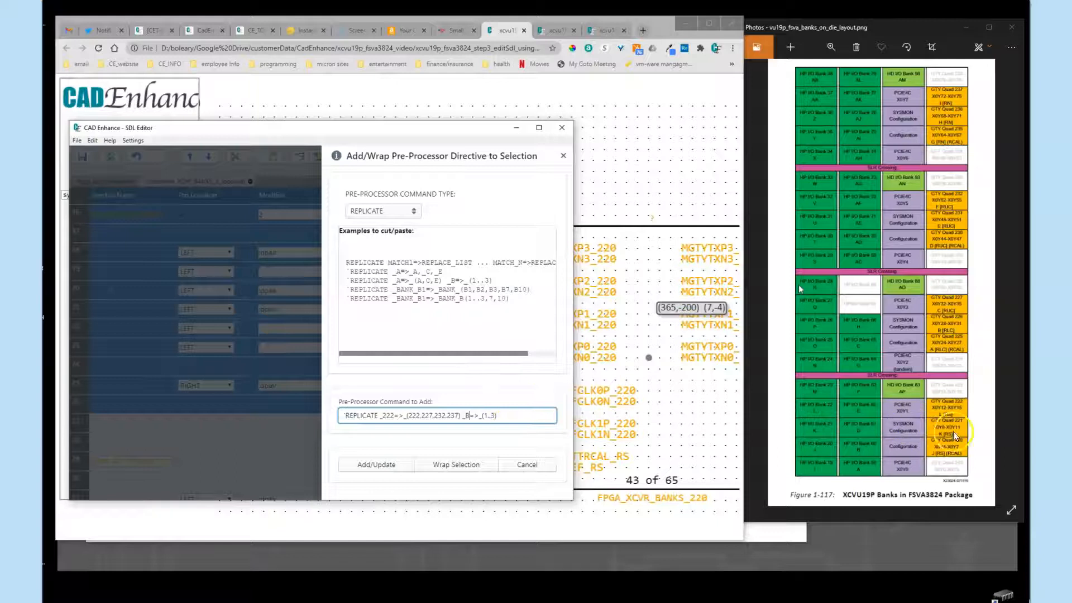
click(454, 372)
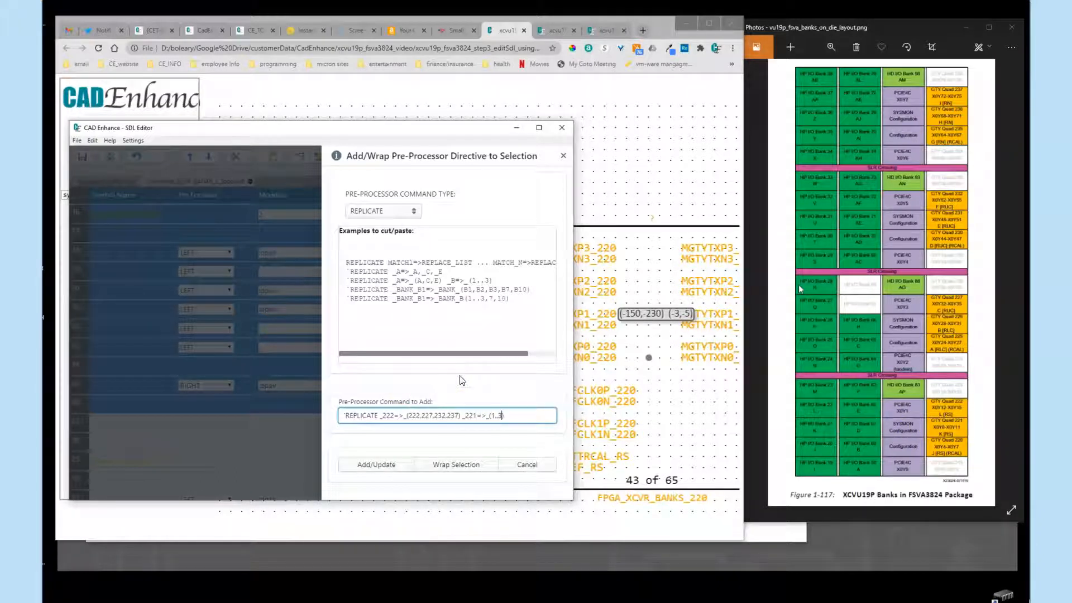
click(964, 301)
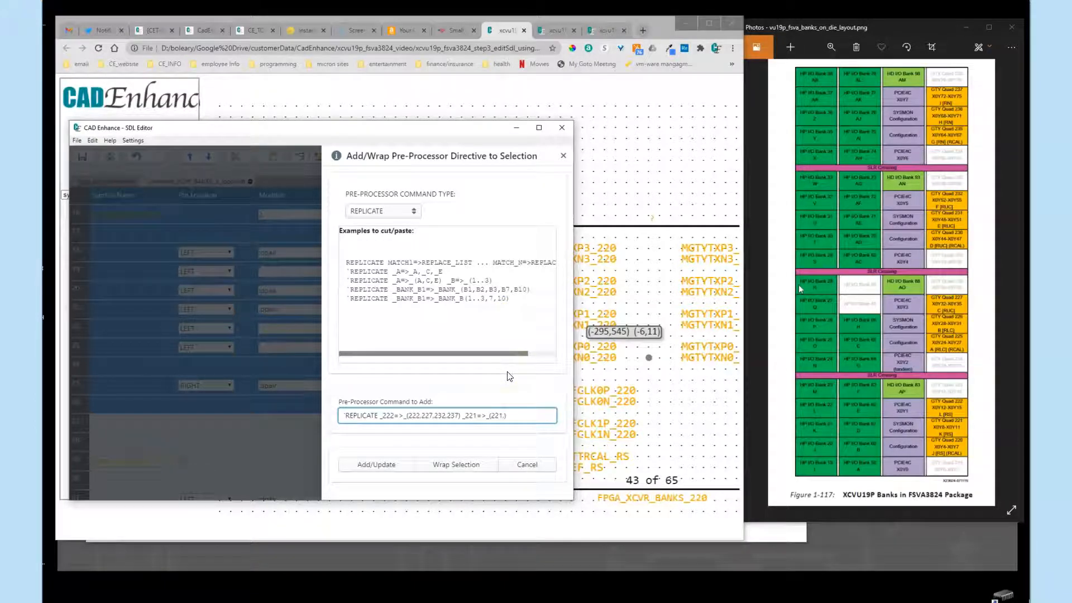
click(833, 395)
click(893, 326)
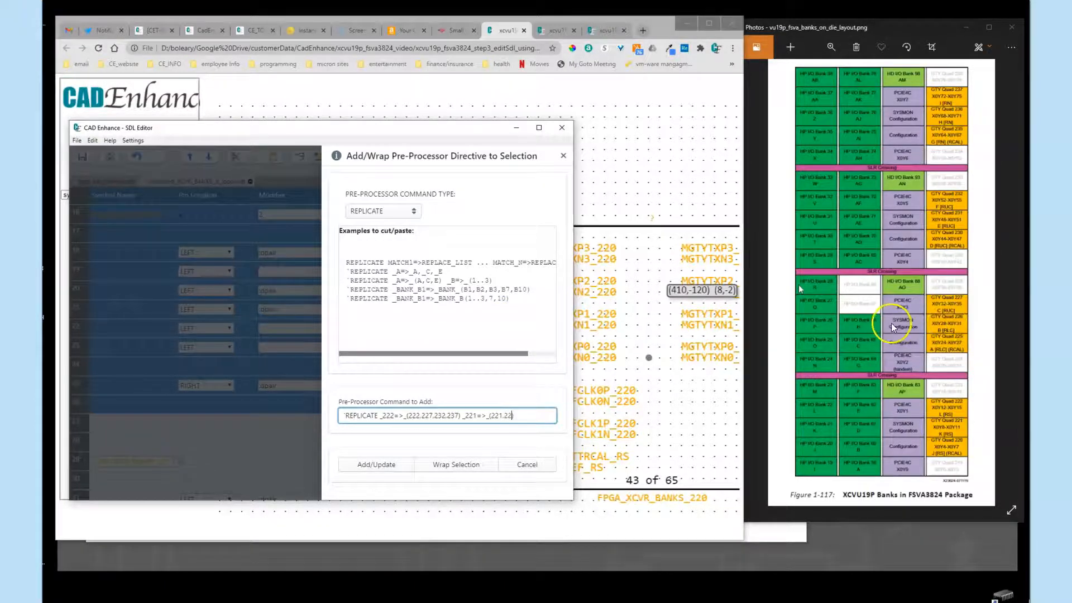
text(6)
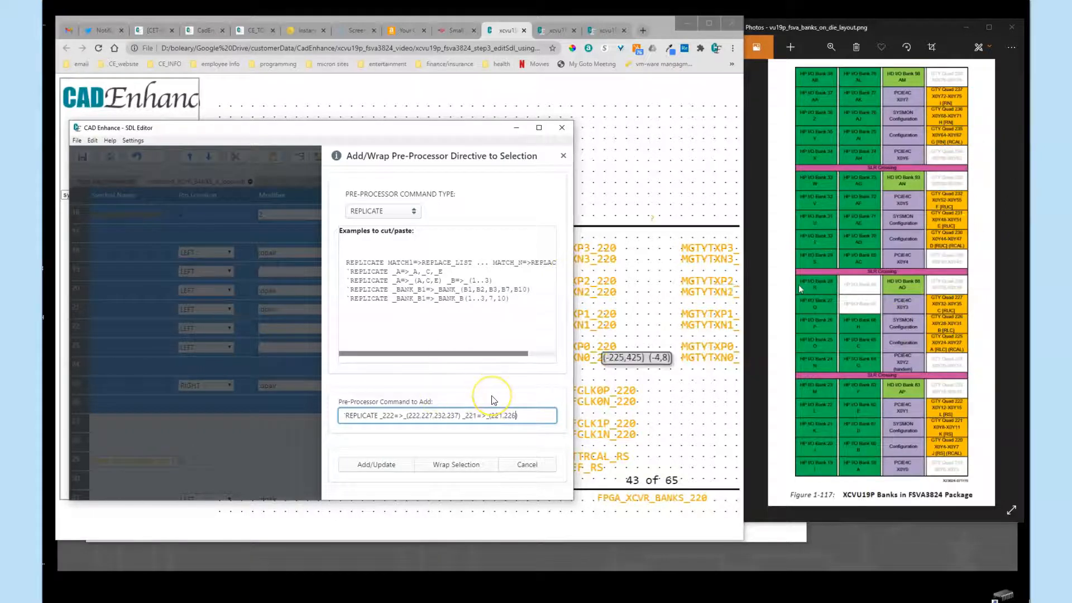
text(,231)
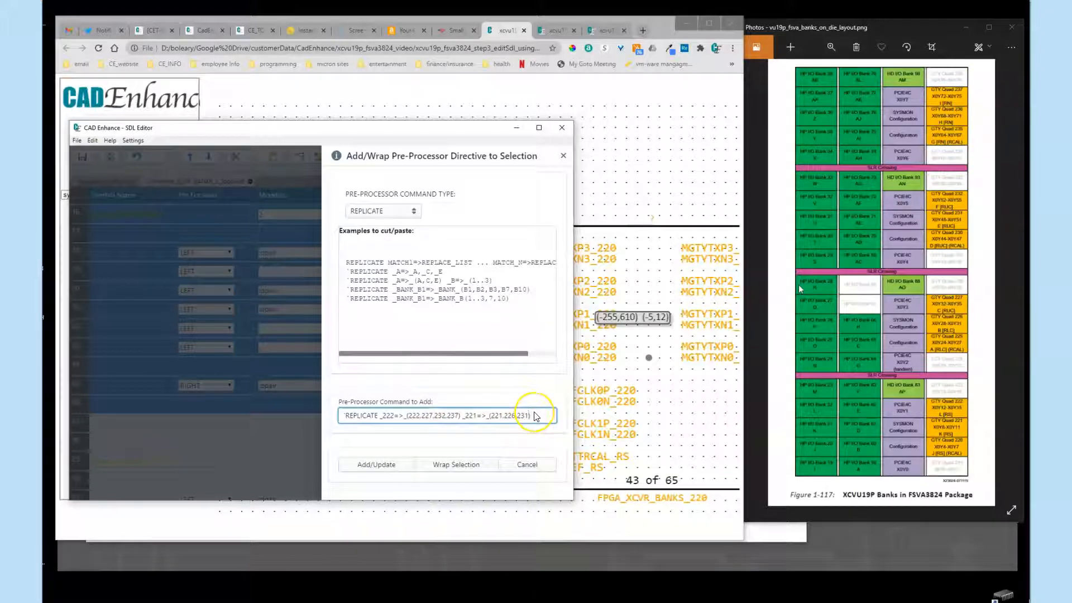
text(,236))
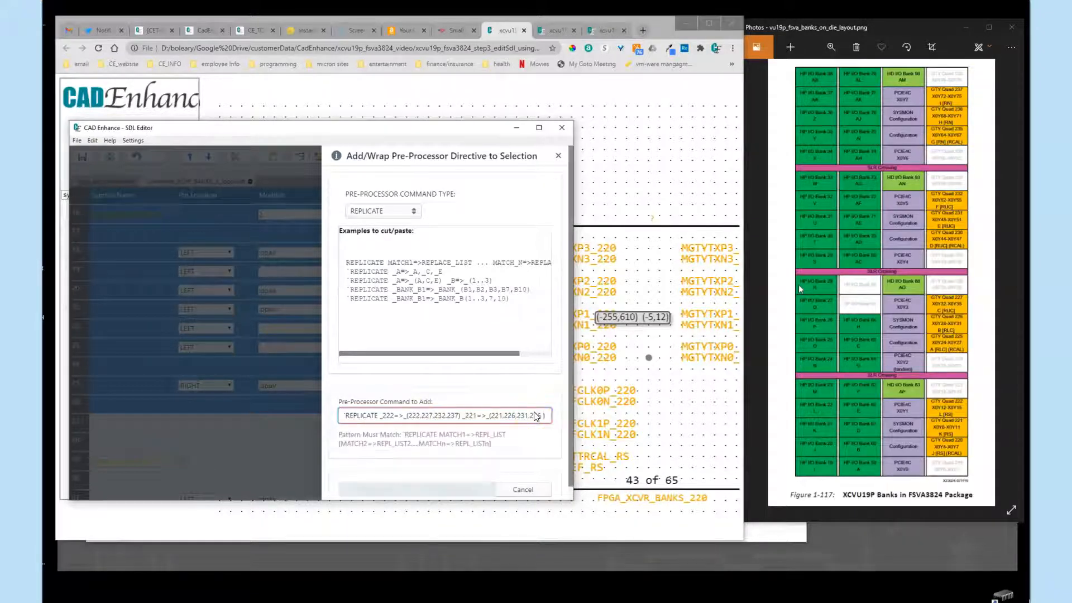
Add a third replacement, _220=>_(220,225,230,235), to the REPLICATE command by copying and editing the second one.
double_click(469, 416)
drag(465, 420, 541, 417)
key(ctrl+c)
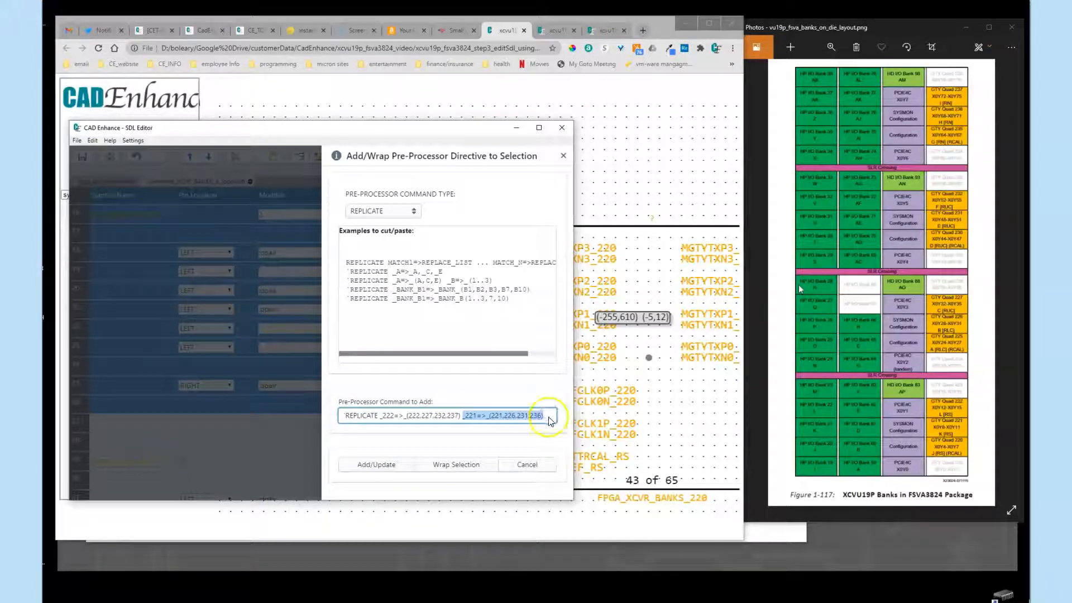
click(545, 416)
key(ctrl+v)
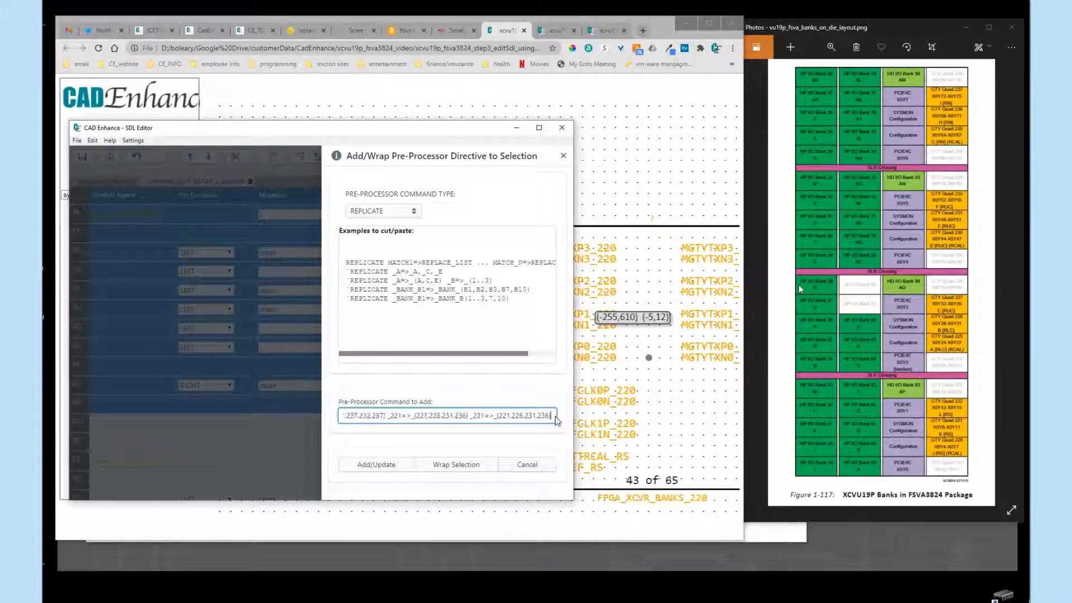
key(BackSpace)
text(0)
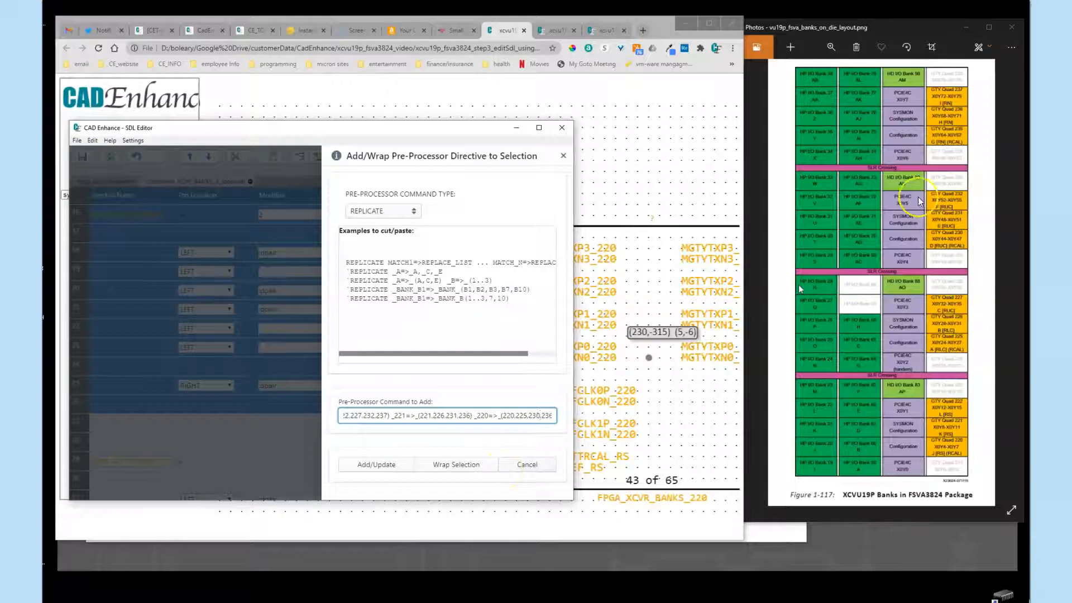
key(End)
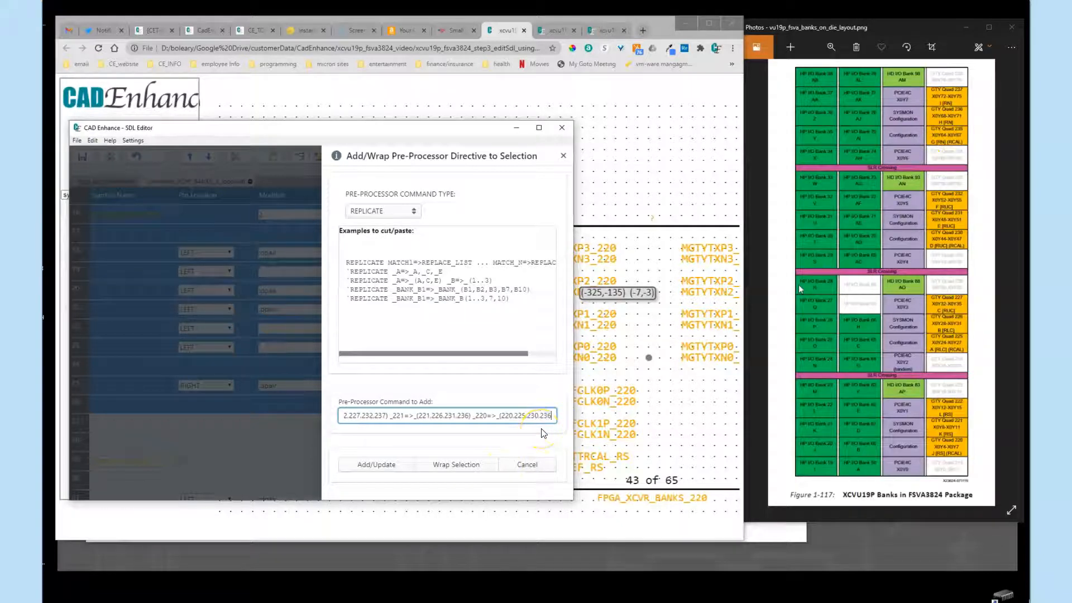
key(Left)
key(BackSpace)
text(5)
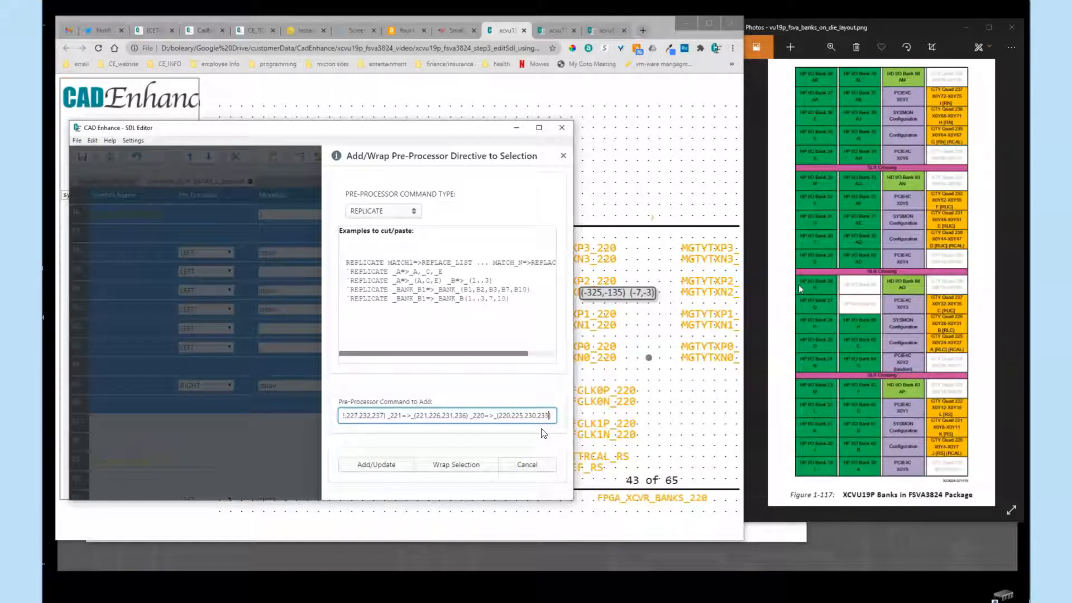
Wrap the selected rows of the combined bank symbol in the completed REPLICATE directive.
click(412, 470)
click(469, 470)
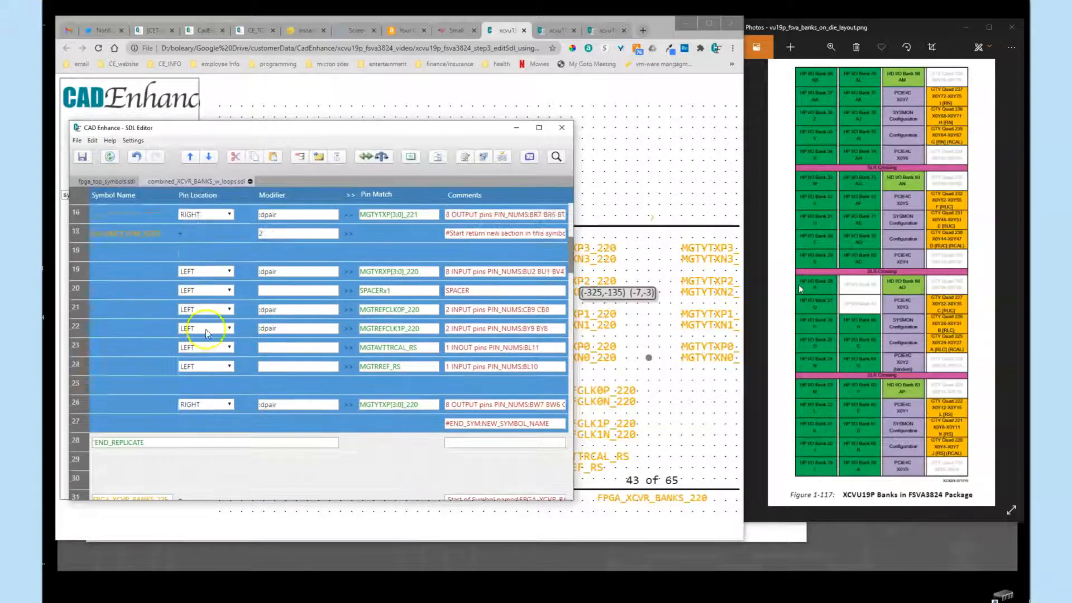
scroll(129, 226, up, 5)
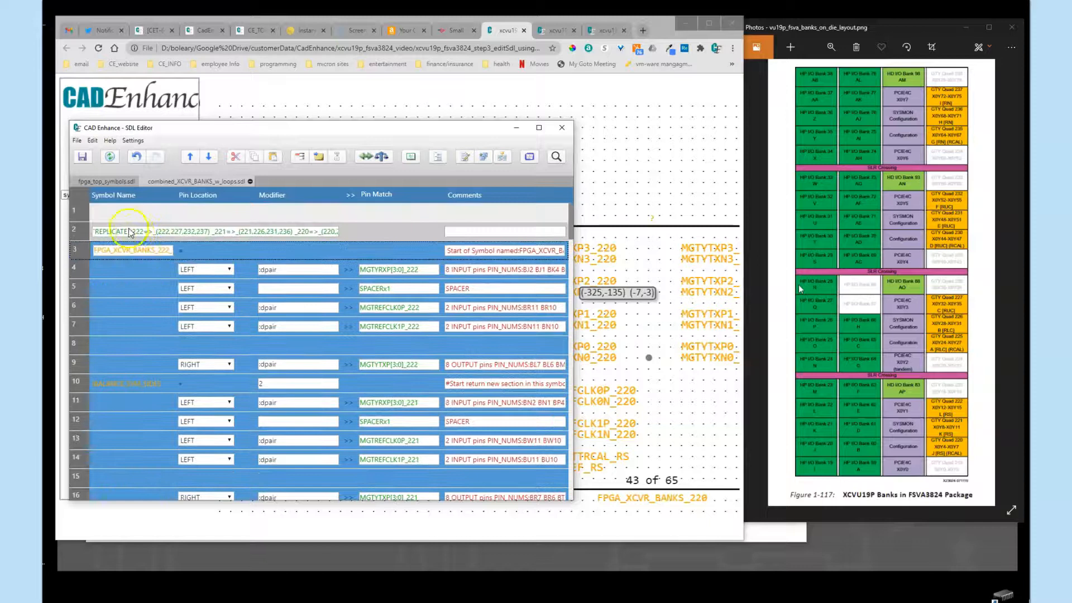
scroll(231, 421, down, 5)
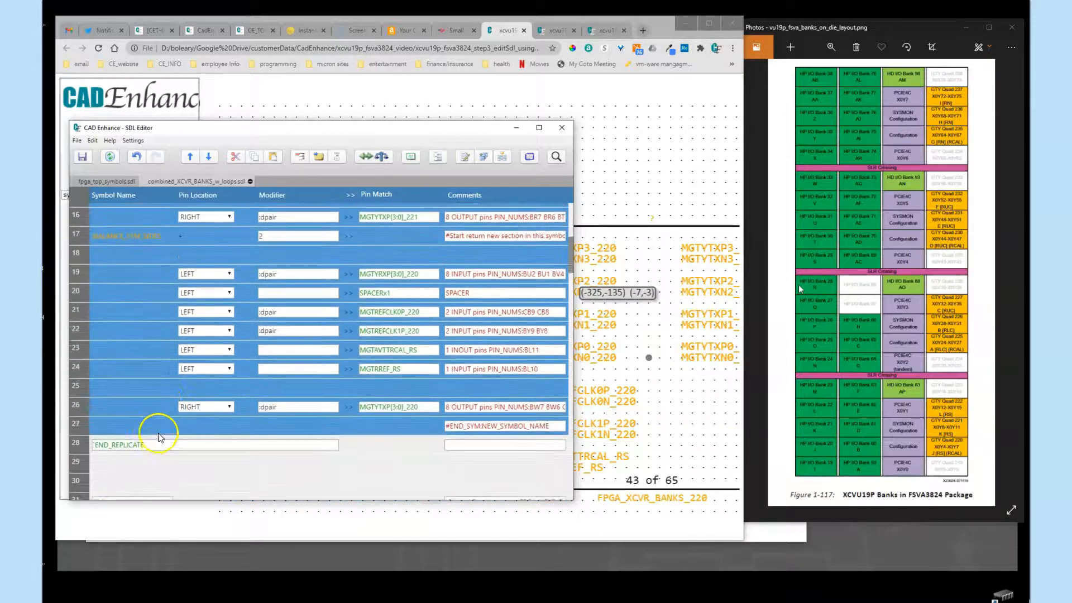
scroll(220, 354, up, 5)
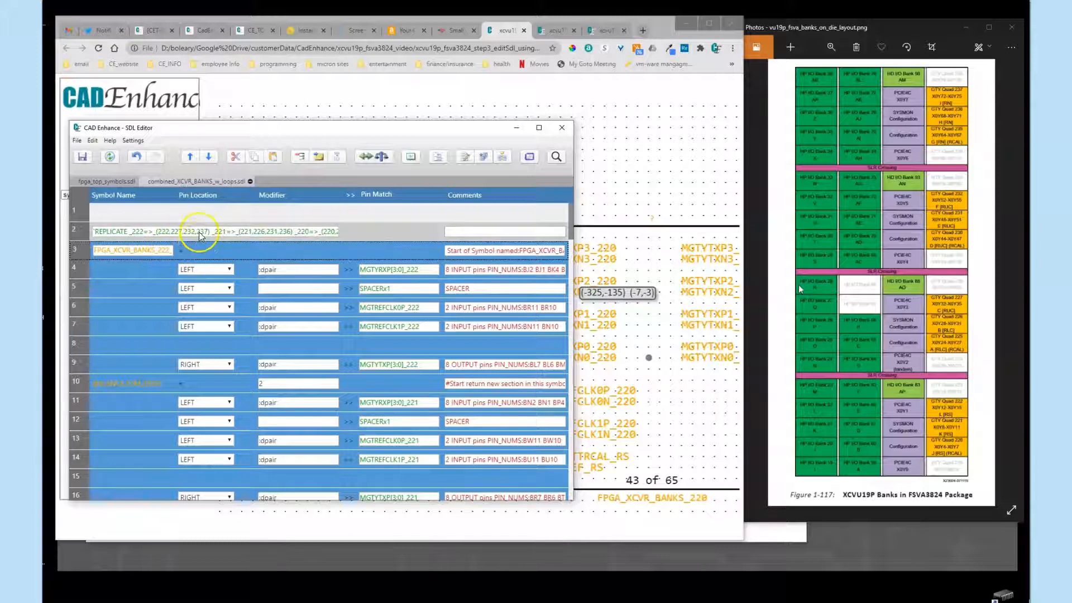
Append _RS as a fourth match text to the REPLICATE command, after checking the suffix of the MGTAVTTRCAL and MGTRREF pins.
scroll(240, 324, down, 2)
scroll(257, 339, down, 7)
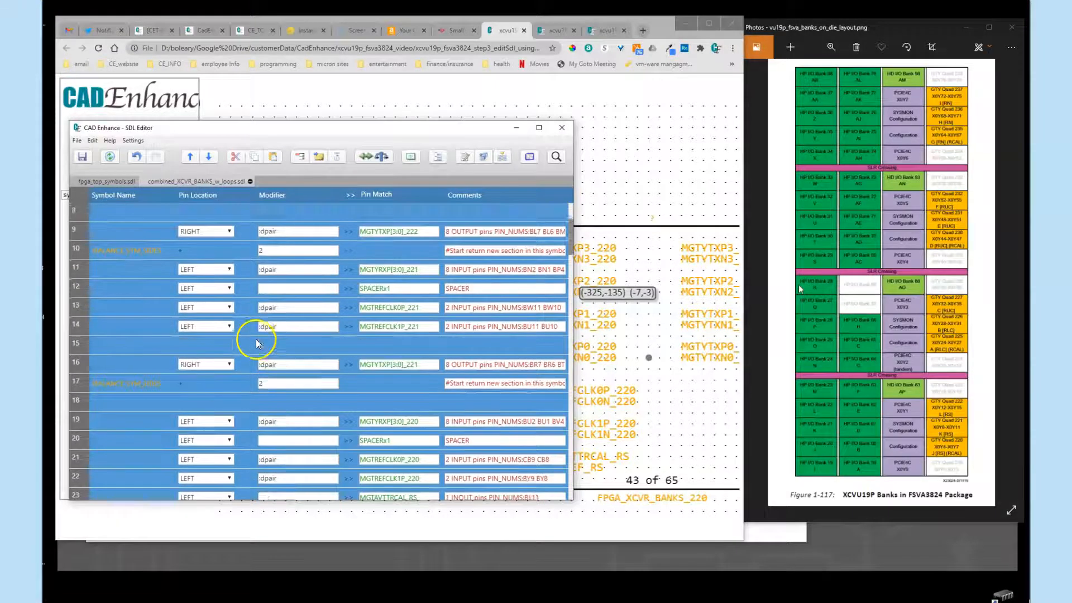
scroll(263, 342, up, 3)
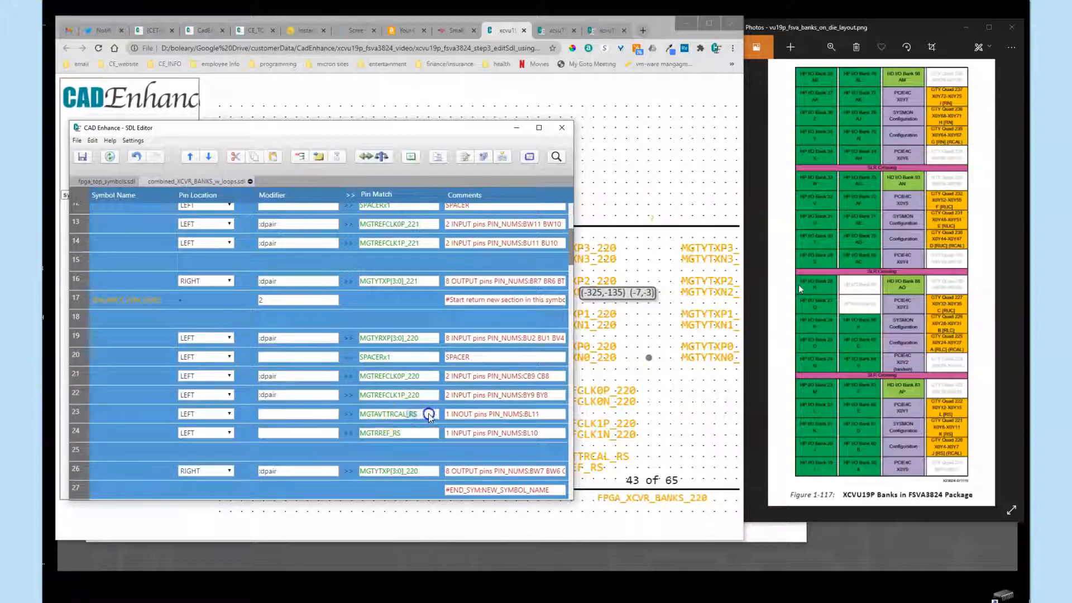
drag(392, 433, 408, 431)
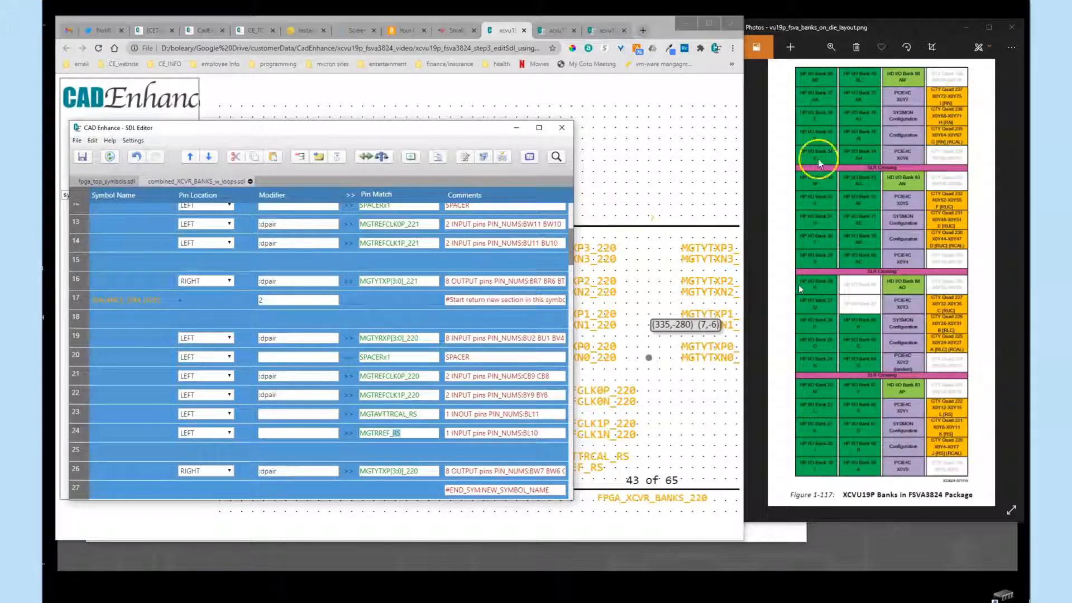
scroll(263, 247, up, 4)
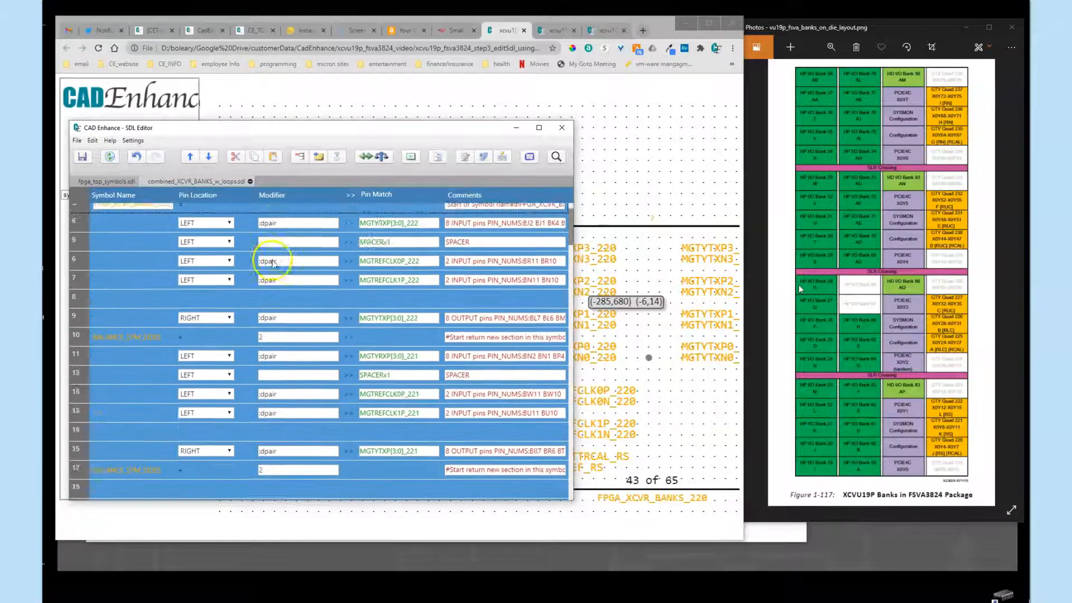
click(316, 233)
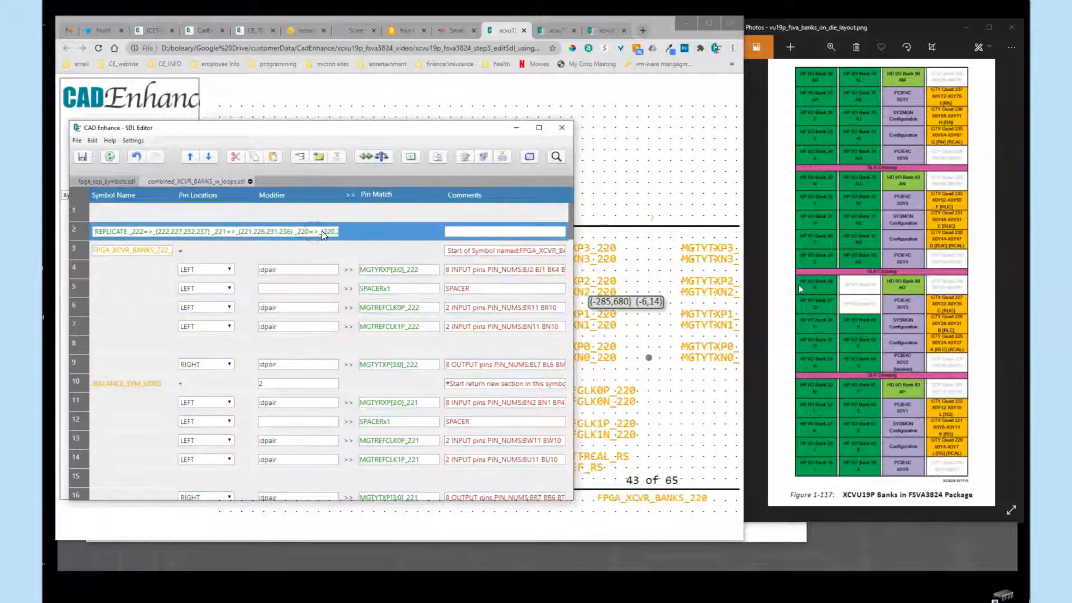
key(End)
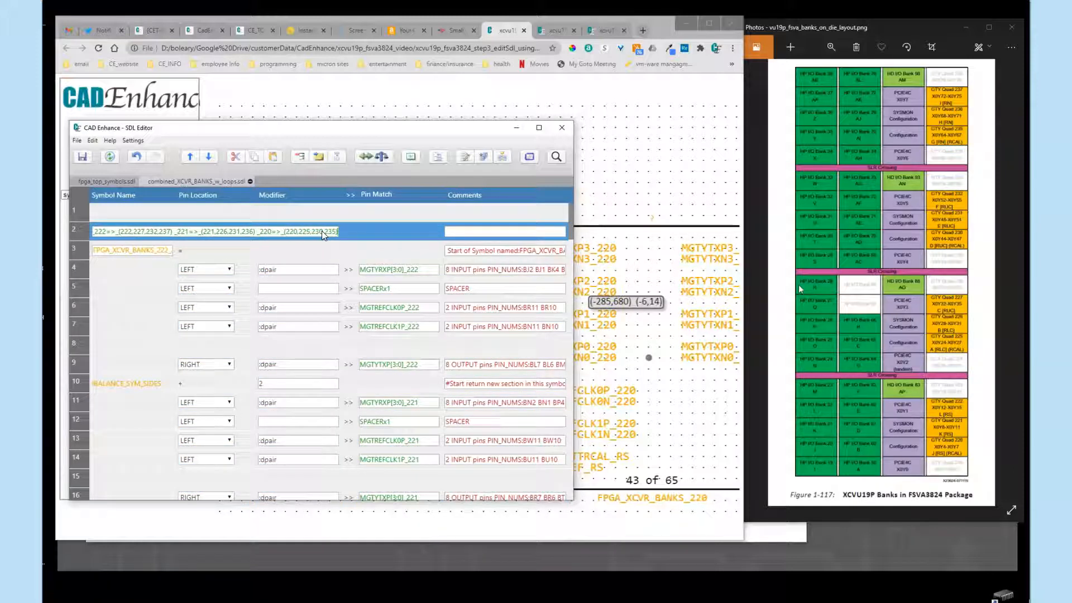
text(_R)
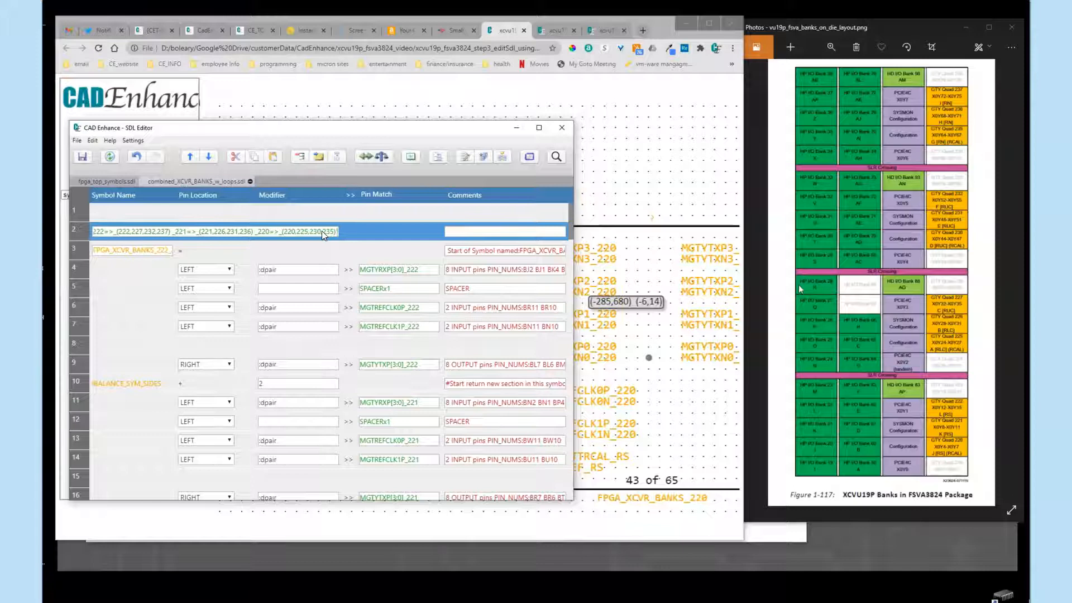
text(S(RS,)
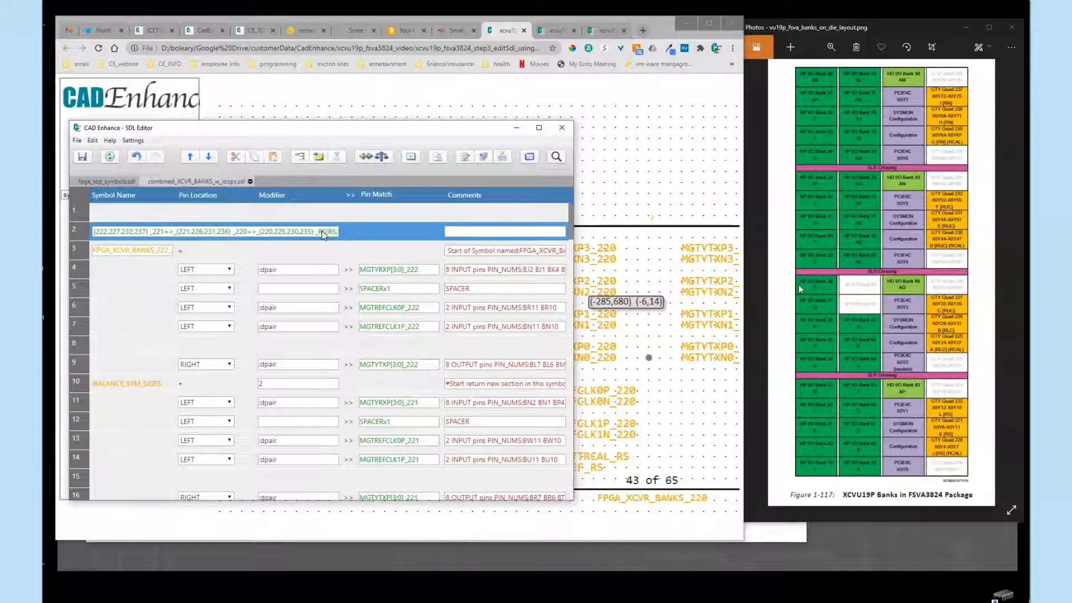
key(BackSpace)
text())
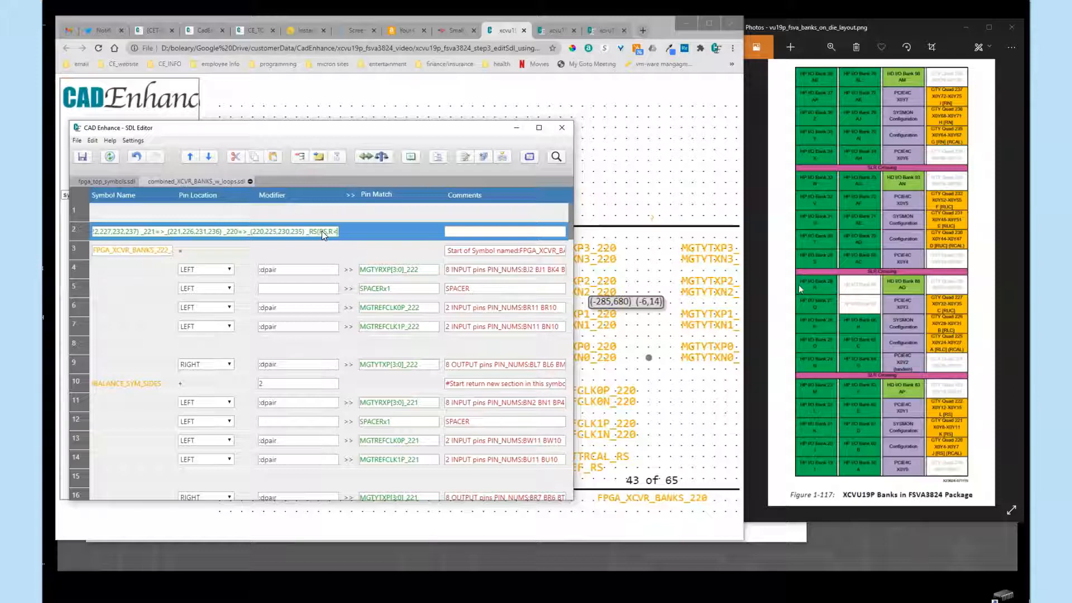
key(BackSpace)
key(BackSpace)
key(BackSpace)
key(BackSpace)
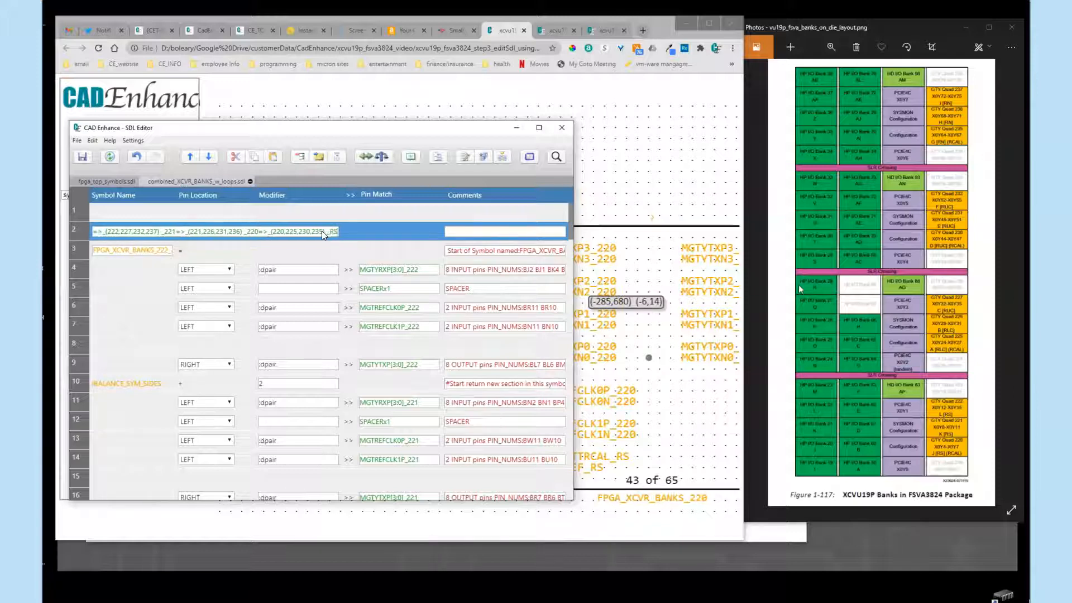
Complete the fourth replacement in the REPLICATE command as _RS=>_(RS,RLC,RUC,RN).
text(=>_)
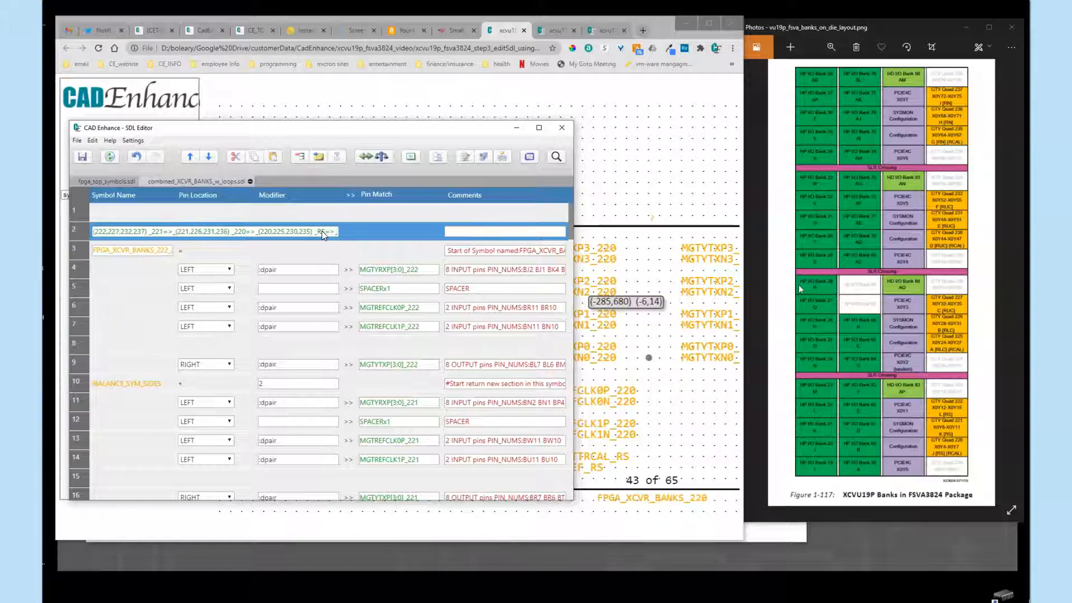
text((RS,R)
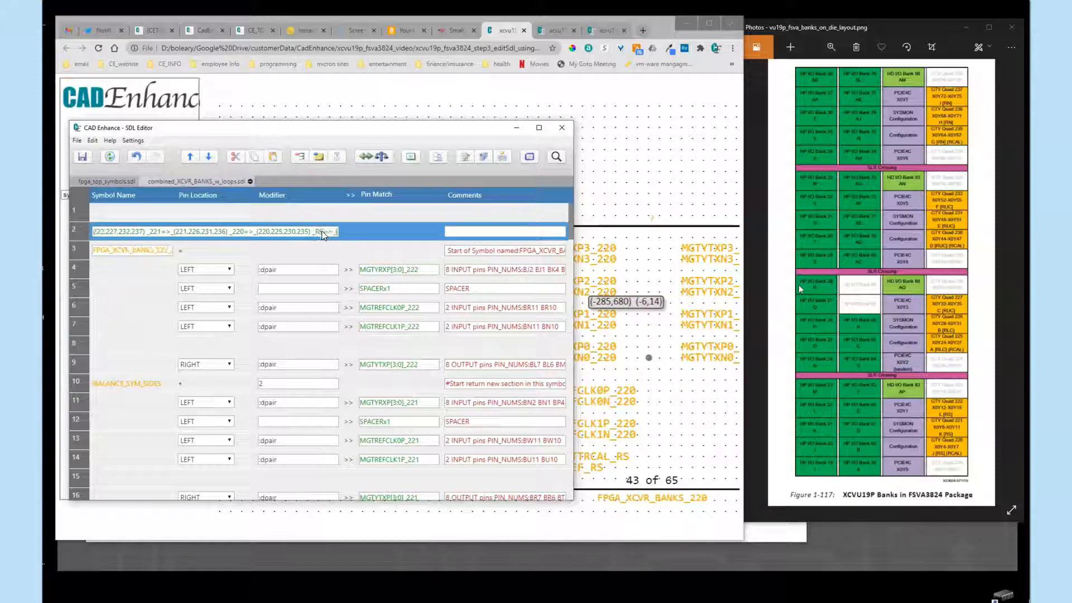
text(LC,RUC)
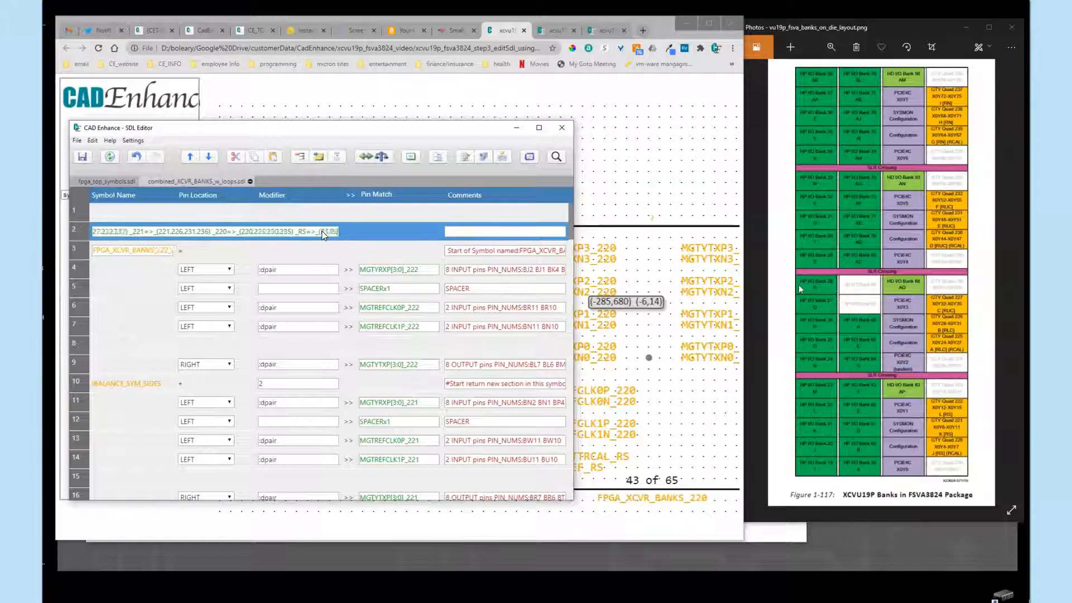
text(,RNB)
key(BackSpace)
text())
click(304, 251)
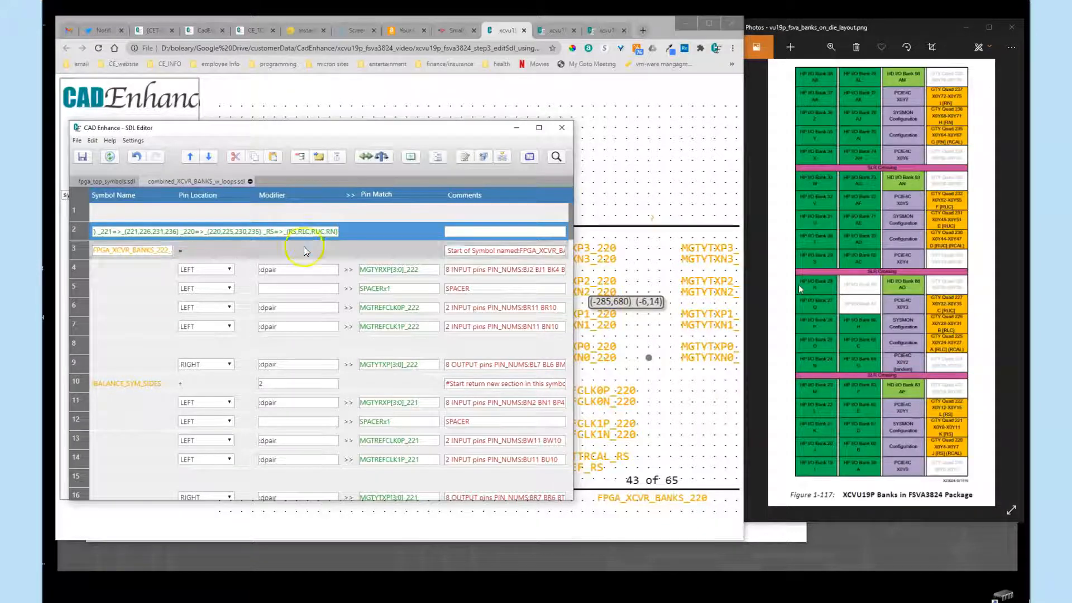
Check the pin rows inside the REPLICATE block down to END_REPLICATE and save combined_XCVR_BANKS_w_loops.sdl.
scroll(371, 352, down, 3)
click(403, 414)
scroll(404, 414, down, 9)
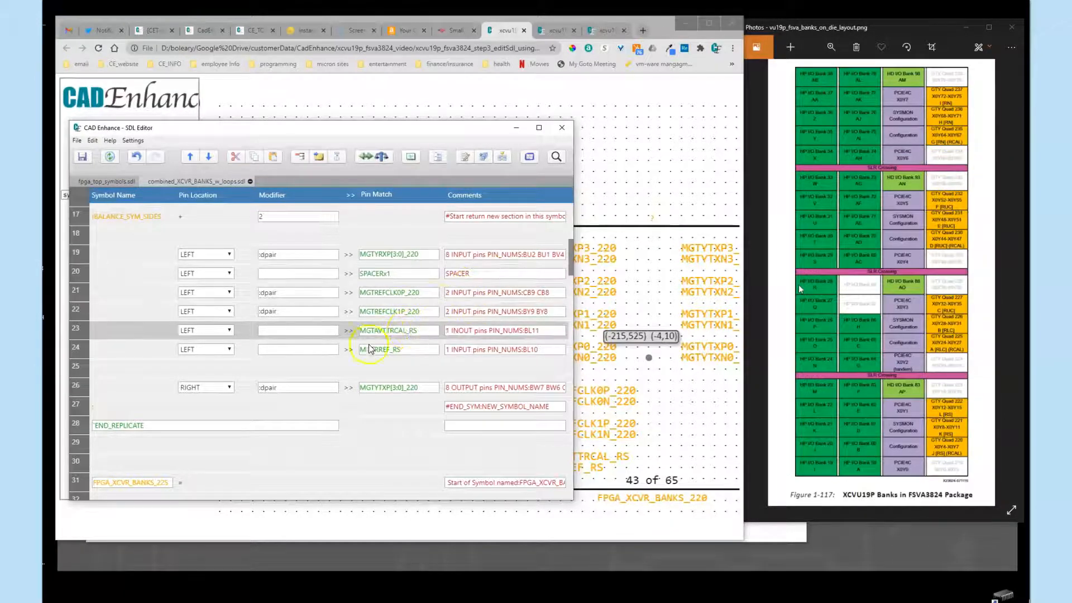
scroll(240, 277, up, 5)
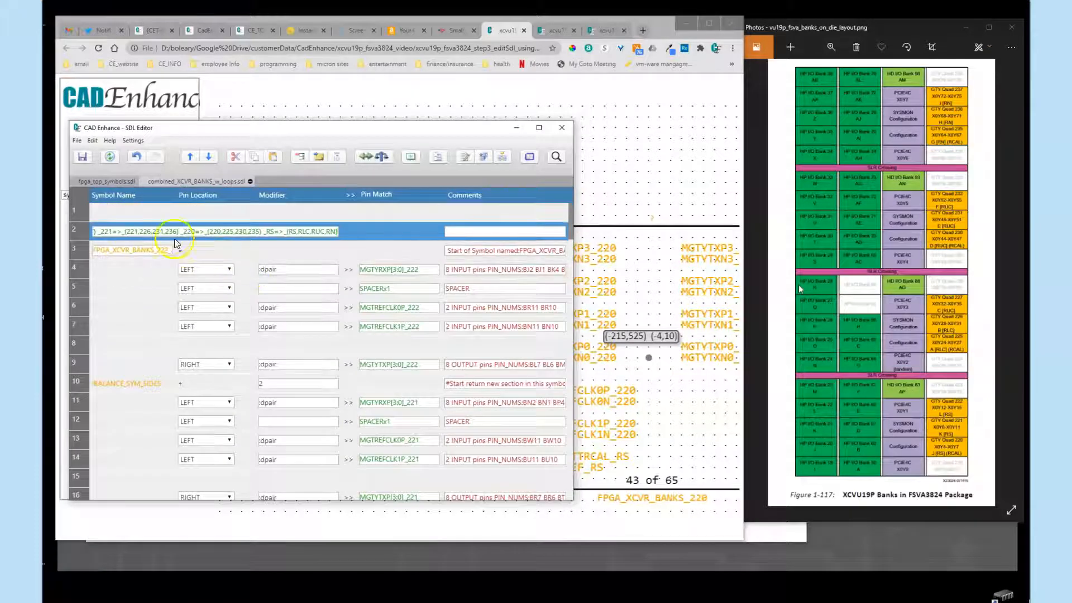
scroll(282, 352, down, 1)
scroll(282, 352, down, 4)
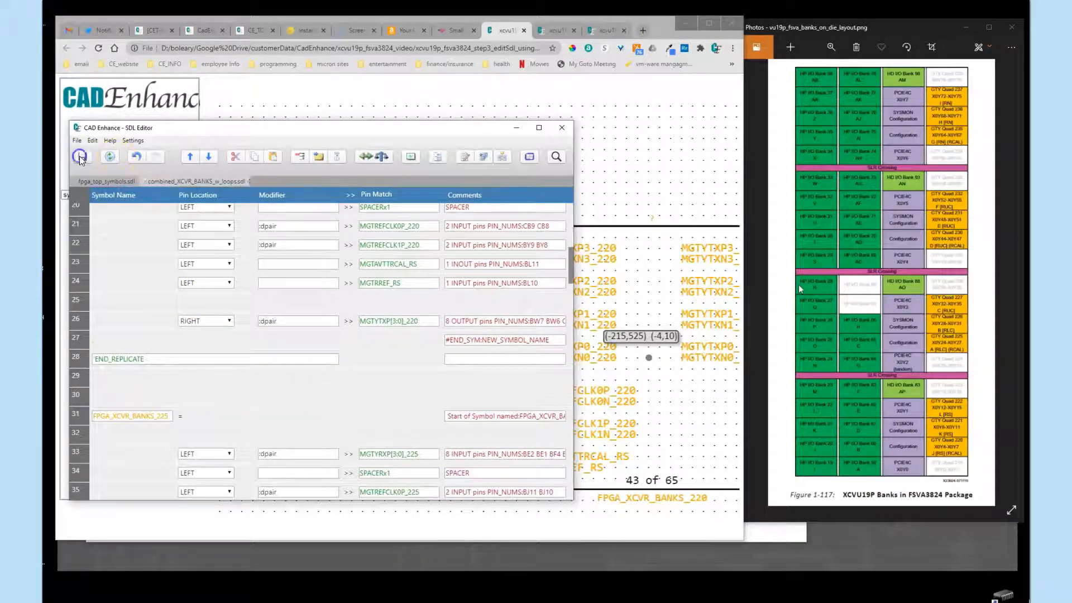
Cut the individual bank symbols in rows 31 to 134, from FPGA_XCVR_BANKS_225 through FPGA_XCVR_BANKS_237.
click(102, 426)
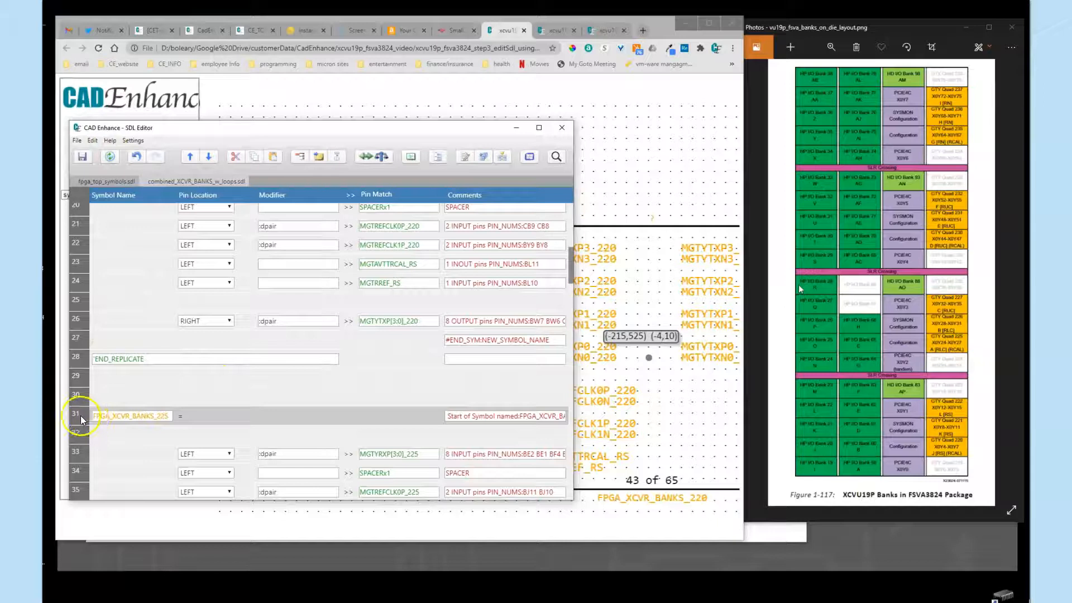
drag(571, 265, 580, 494)
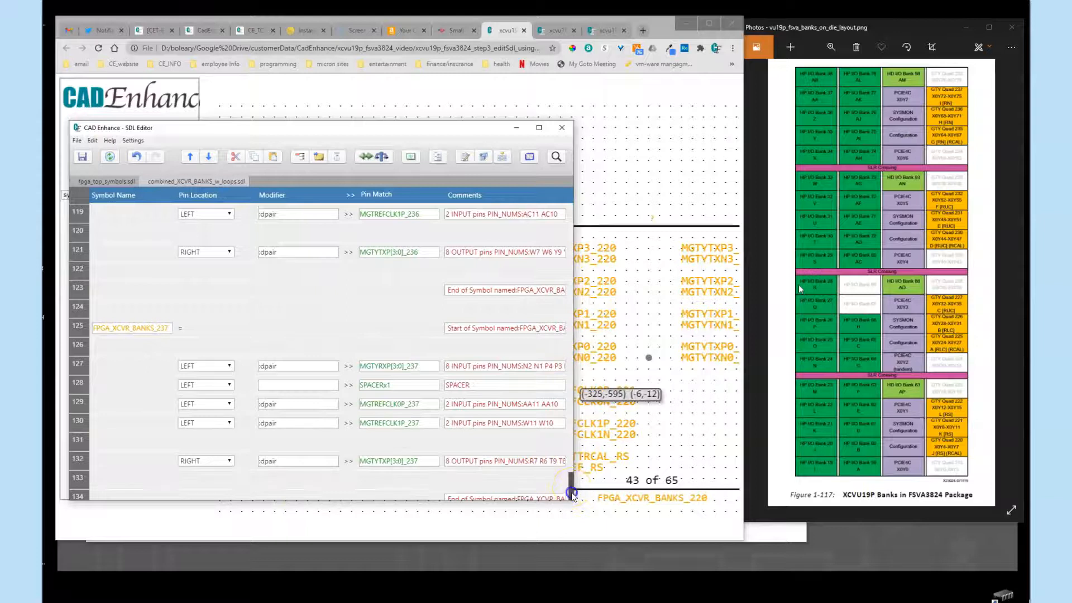
shift+click(81, 494)
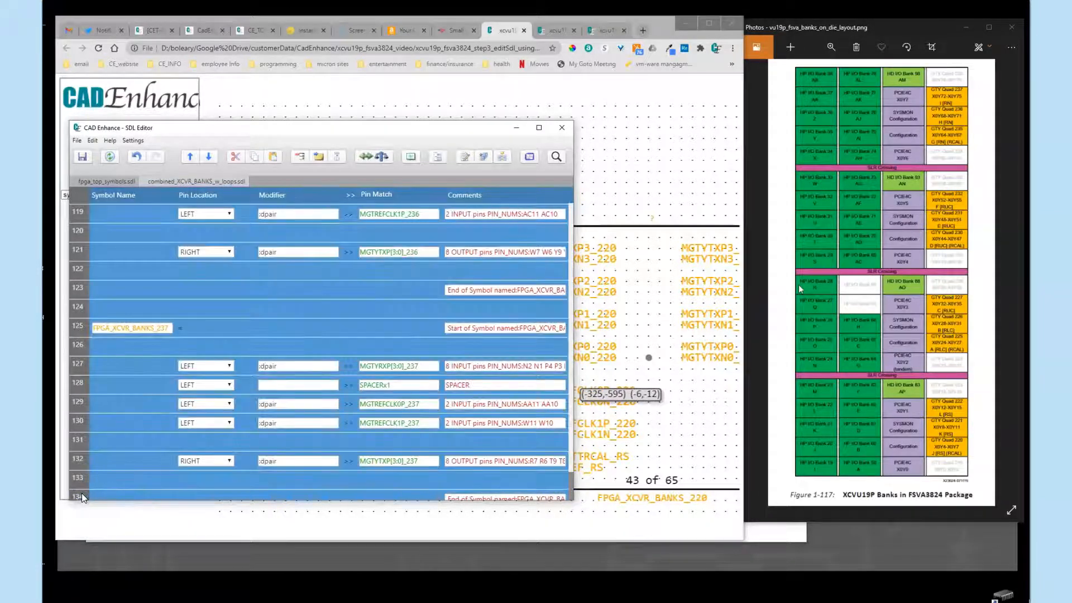
scroll(292, 215, up, 1)
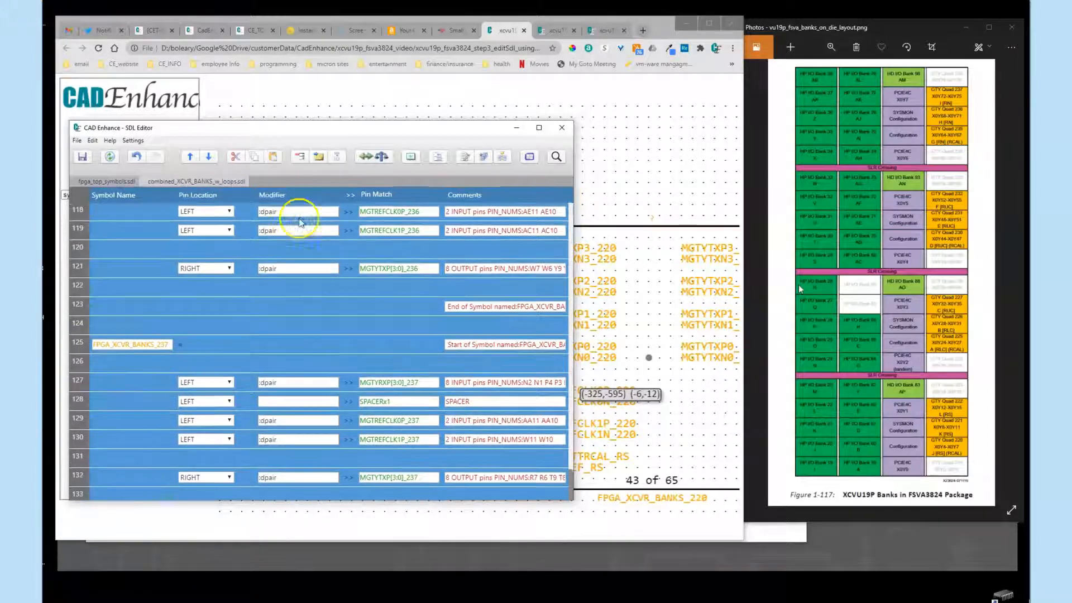
click(235, 160)
Review the remaining REPLICATE block against the bank layout picture, and save the file and close the SDL Editor.
scroll(296, 282, down, 3)
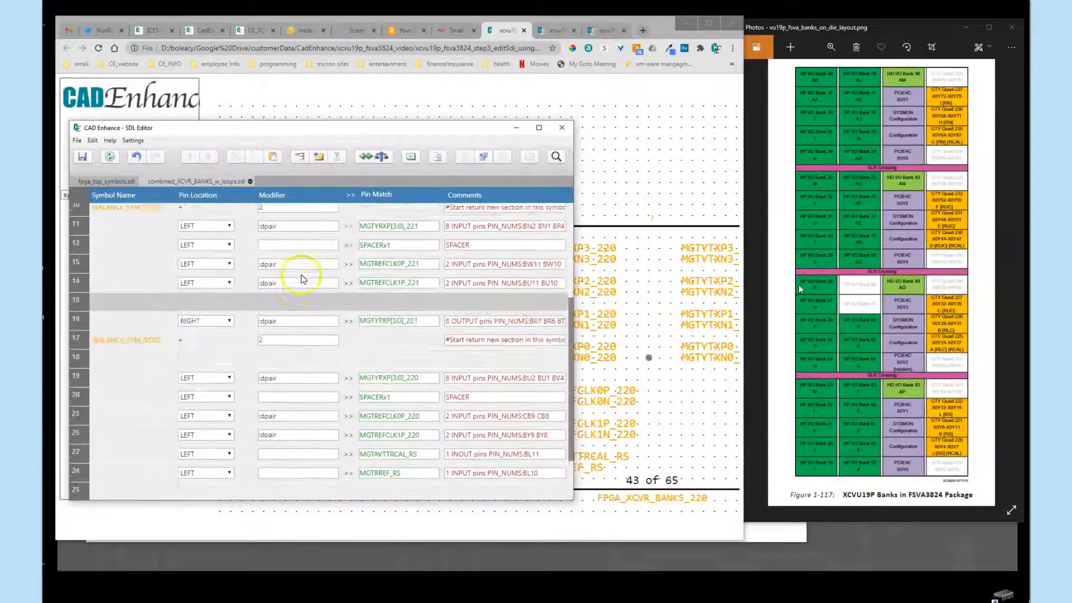
scroll(299, 272, up, 3)
scroll(307, 240, down, 5)
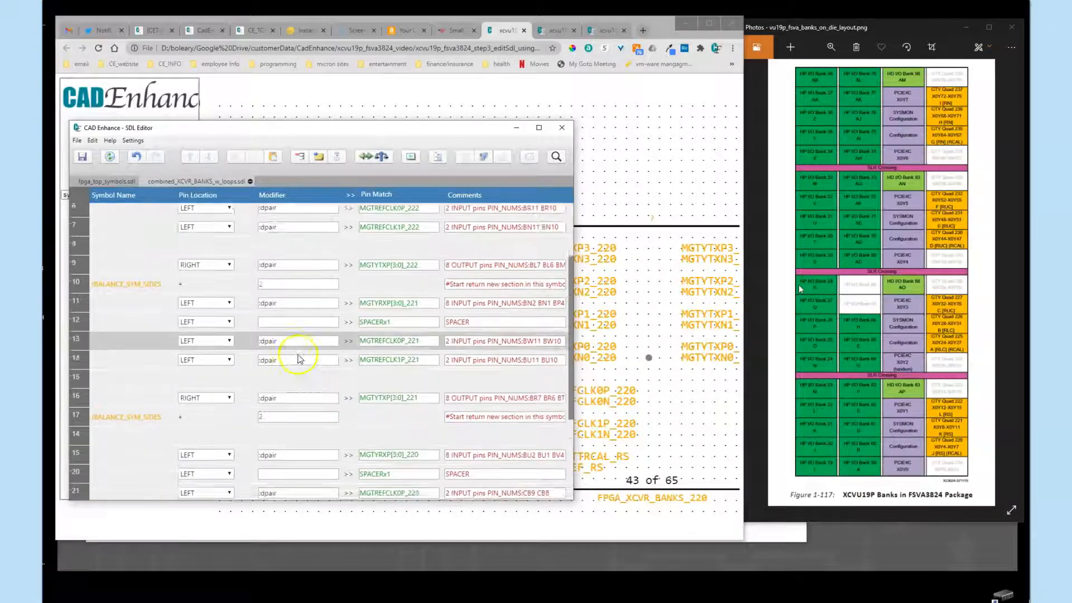
scroll(310, 347, up, 3)
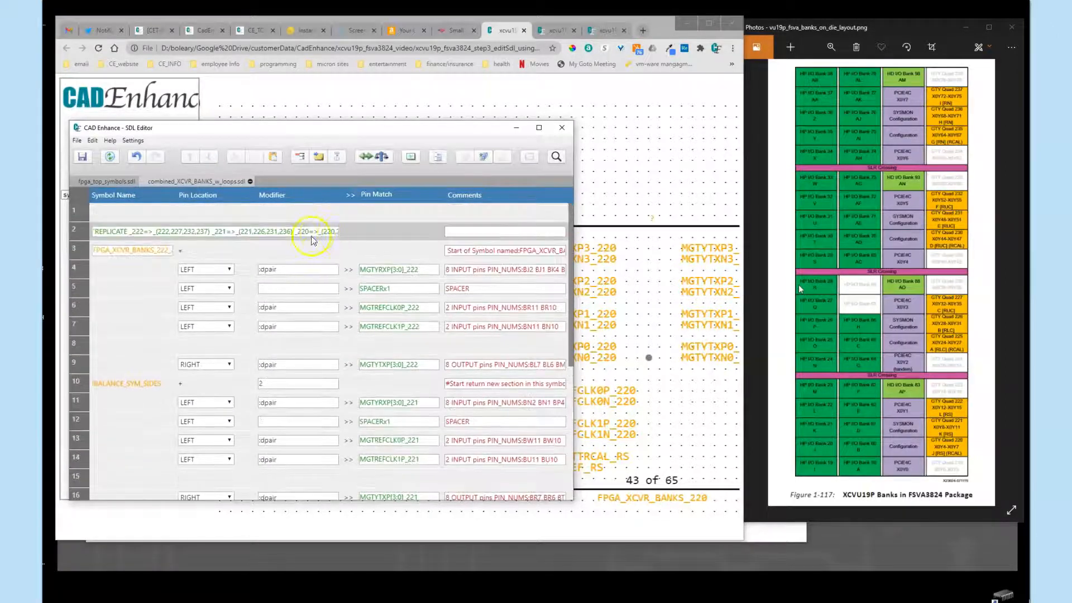
scroll(296, 380, down, 5)
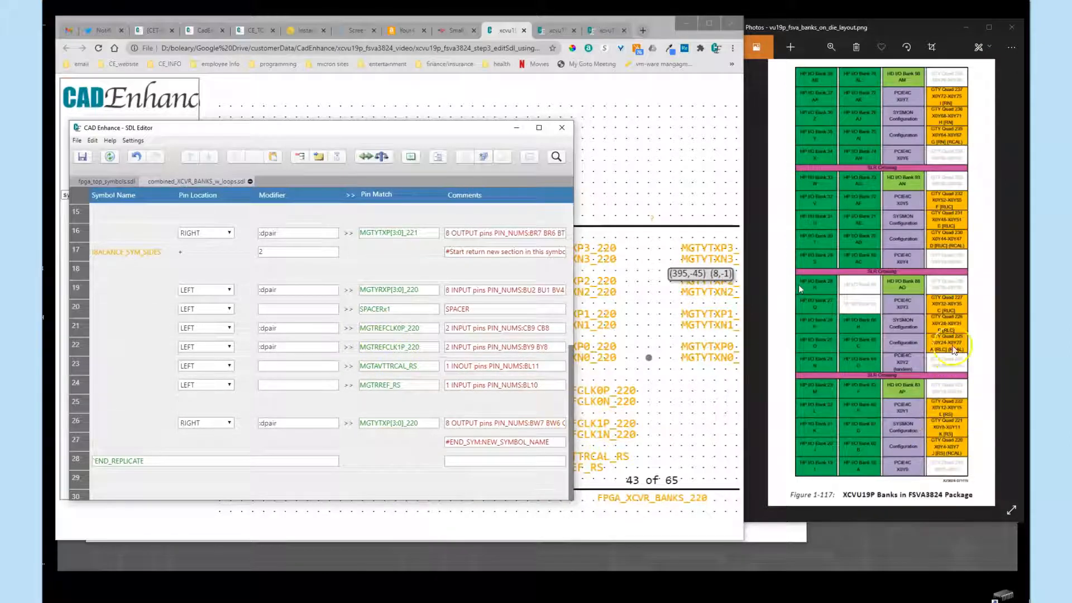
scroll(237, 271, up, 4)
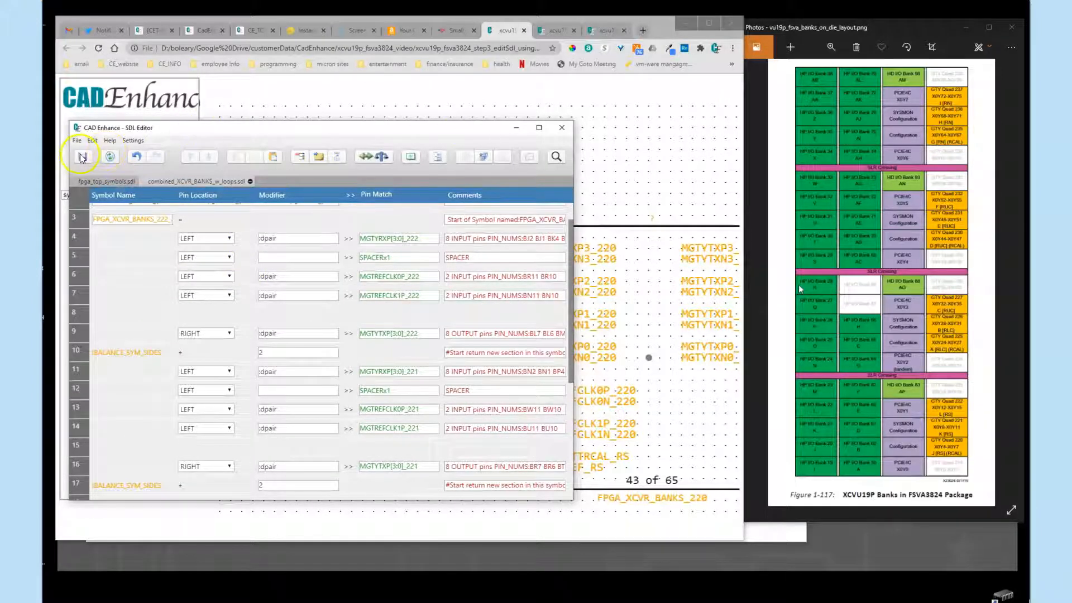
click(561, 127)
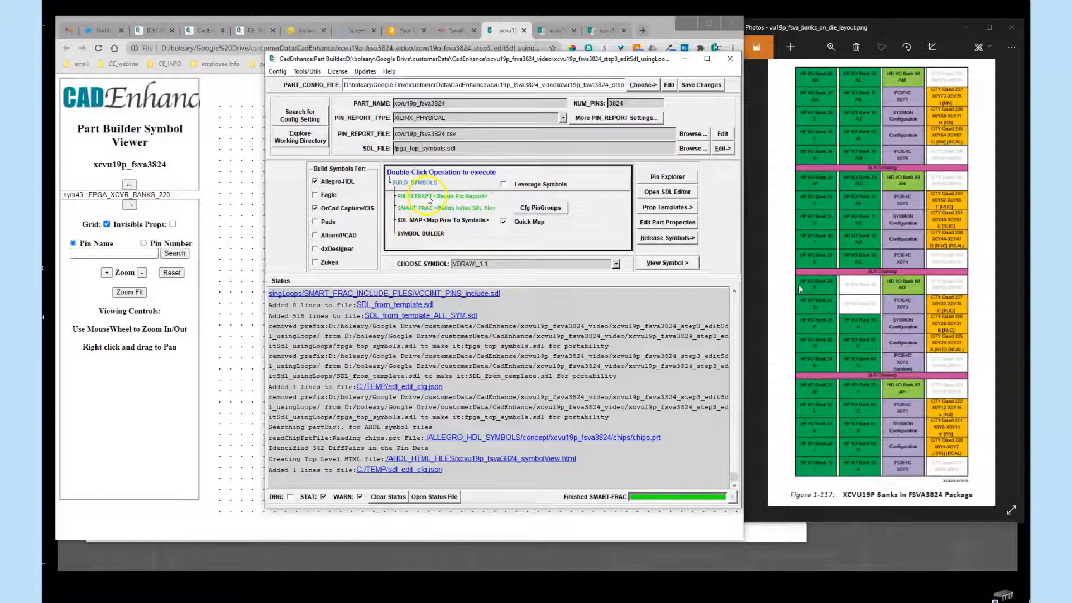
Run SDL-MAP and SYMBOL-BUILDER in Part Builder, and open the built symbols in the AllegroHDL HTML symbol viewer.
click(429, 221)
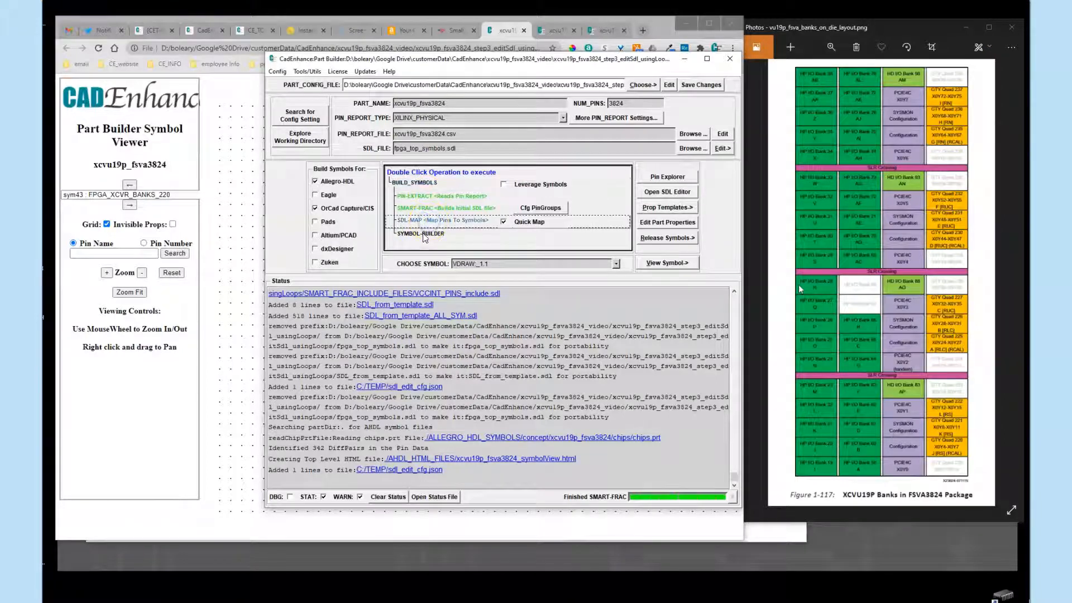
double_click(424, 234)
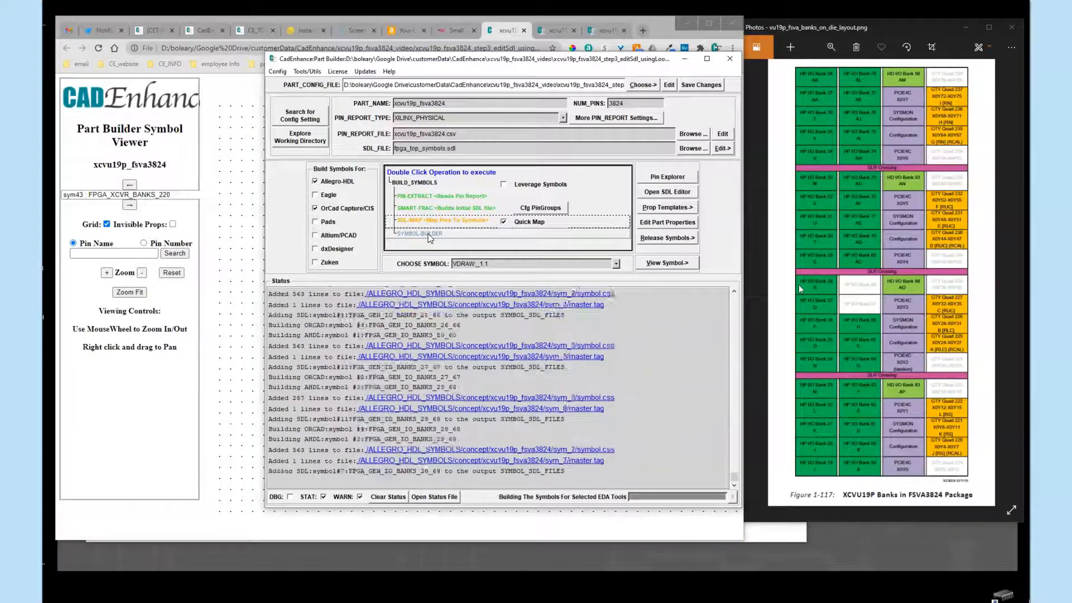
click(655, 264)
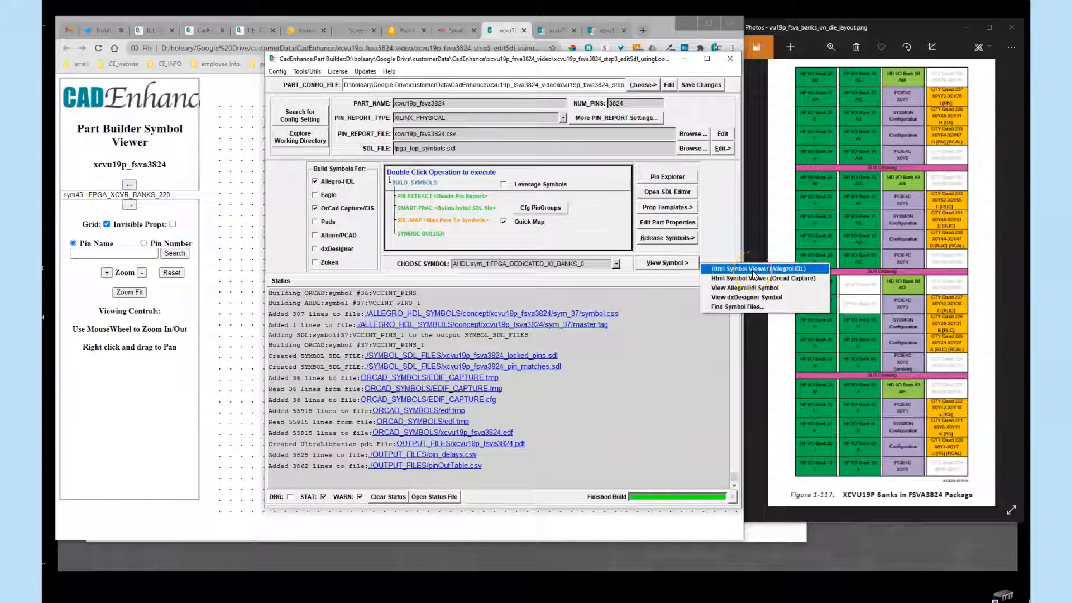
click(752, 270)
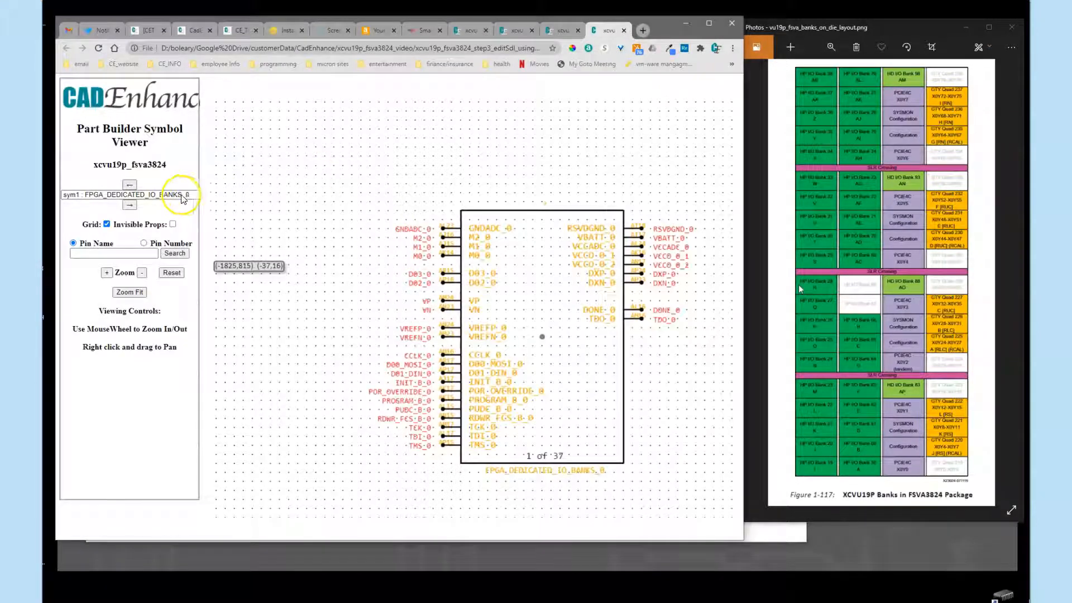
Display the symbol FPGA_XCVR_BANKS_222_221_220 and inspect its pins from bank 222 down to the RS calibration pins.
click(195, 199)
drag(282, 254, 280, 336)
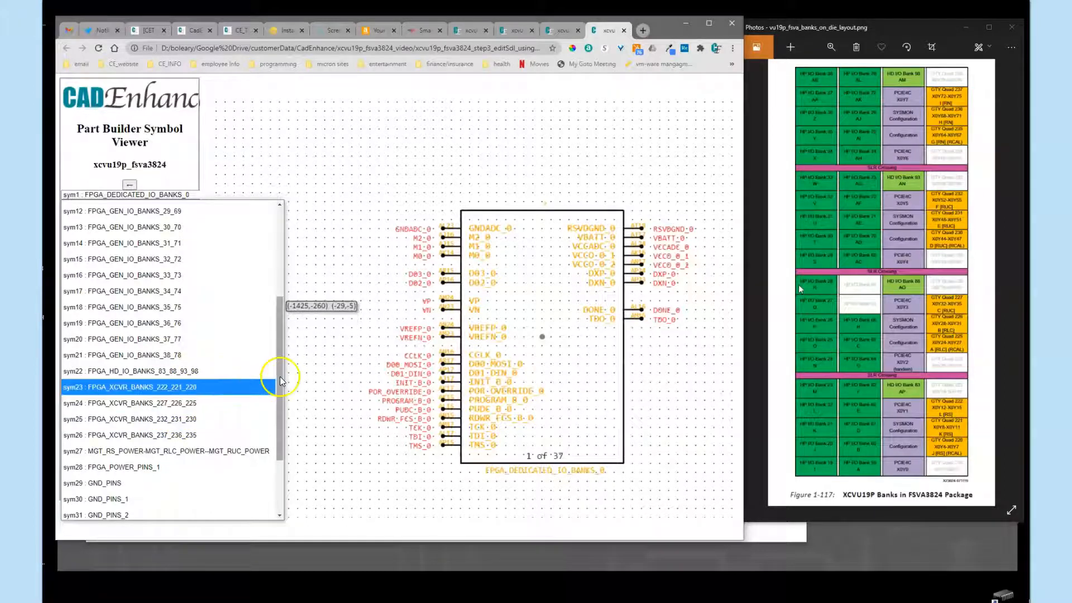
click(281, 464)
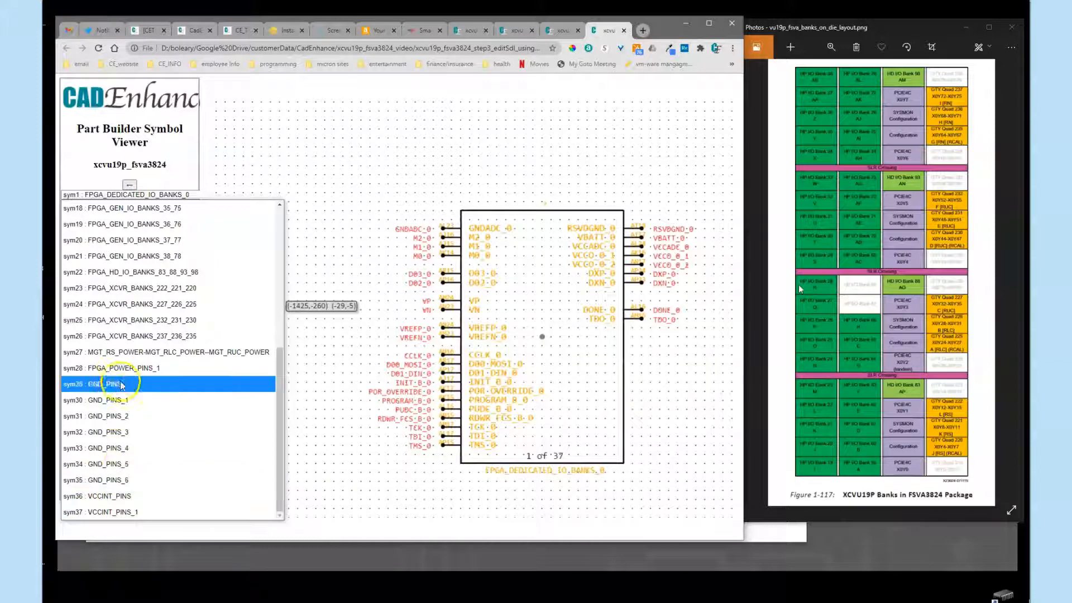
click(154, 288)
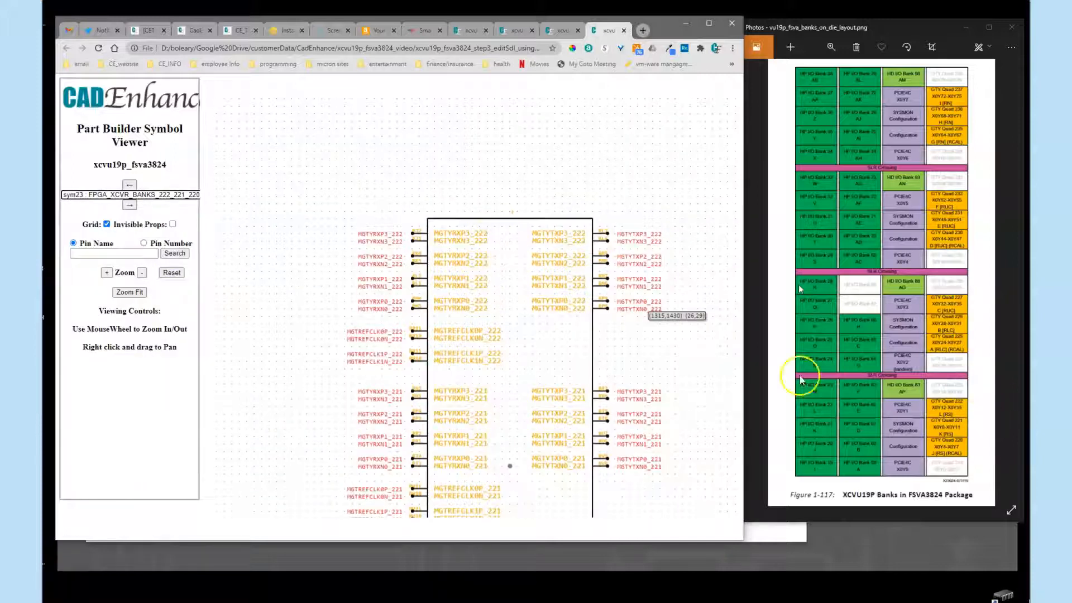
scroll(531, 330, up, 3)
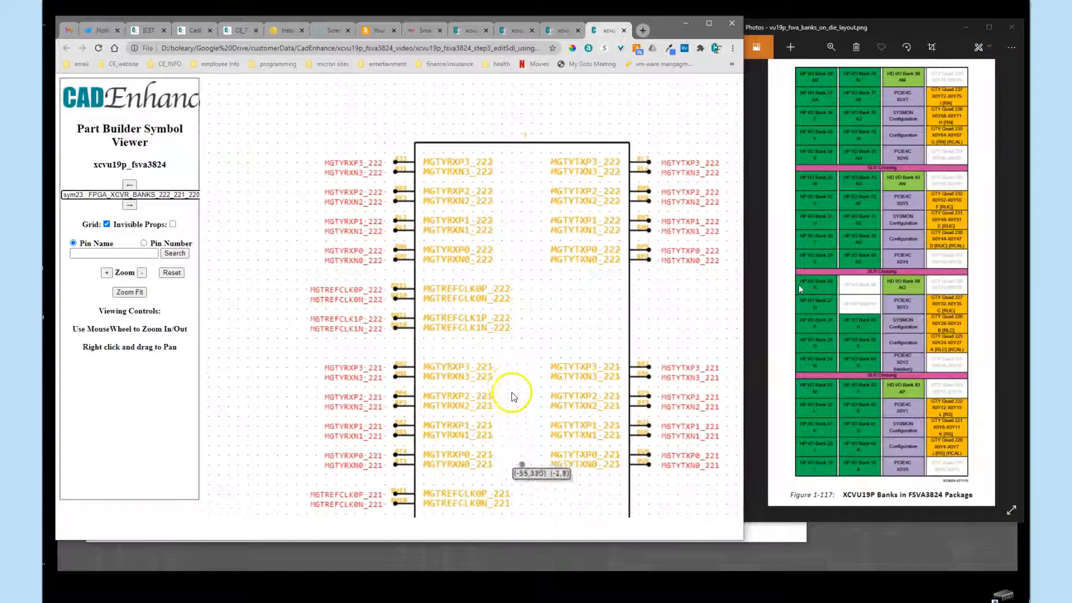
right_drag(524, 383, 504, 214)
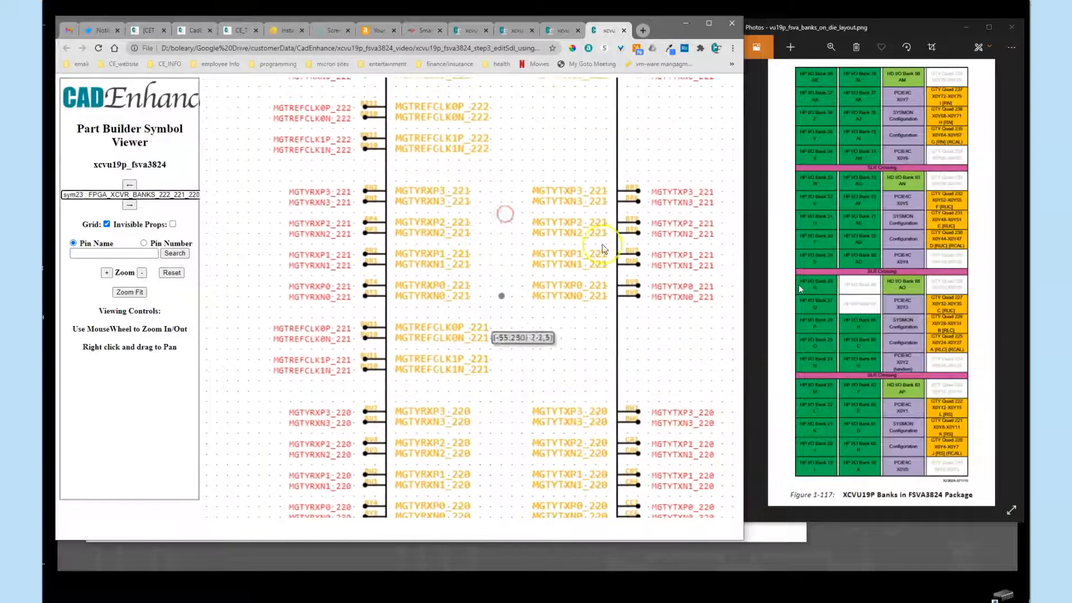
right_drag(511, 406, 486, 199)
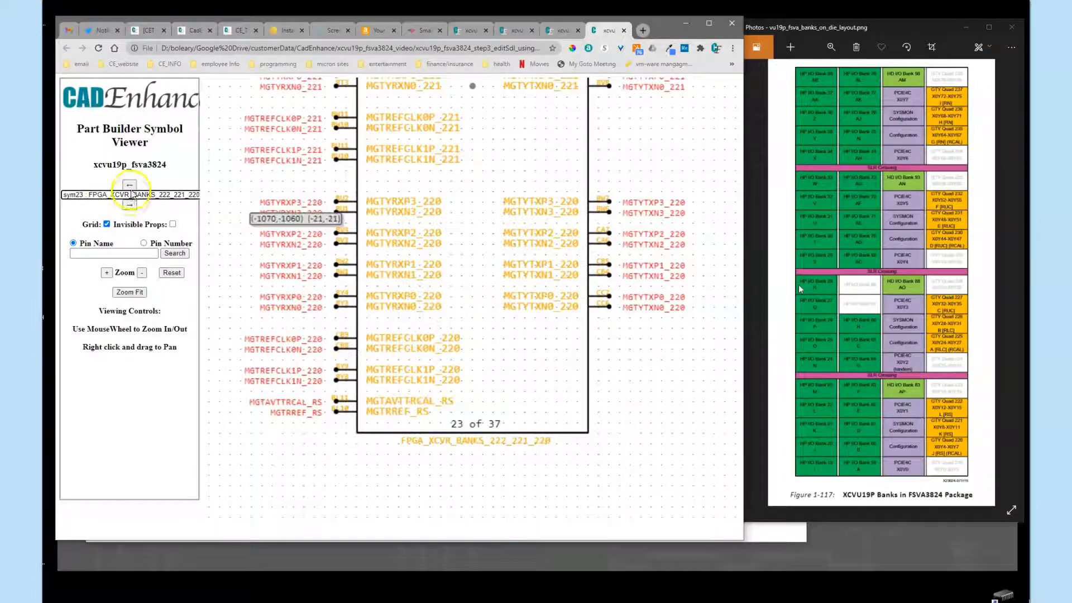
Go through the replicated symbols FPGA_XCVR_BANKS_227_226_225, 232_231_230 and 237_236_235, checking the bank and calibration pins at each symbol's lower end.
click(131, 207)
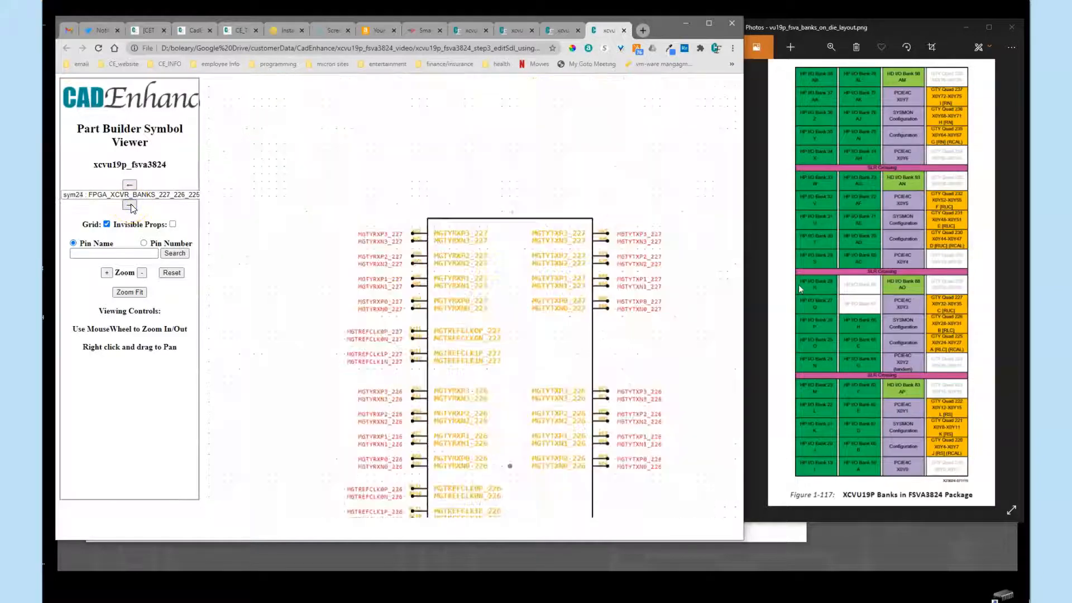
right_drag(515, 327, 444, 404)
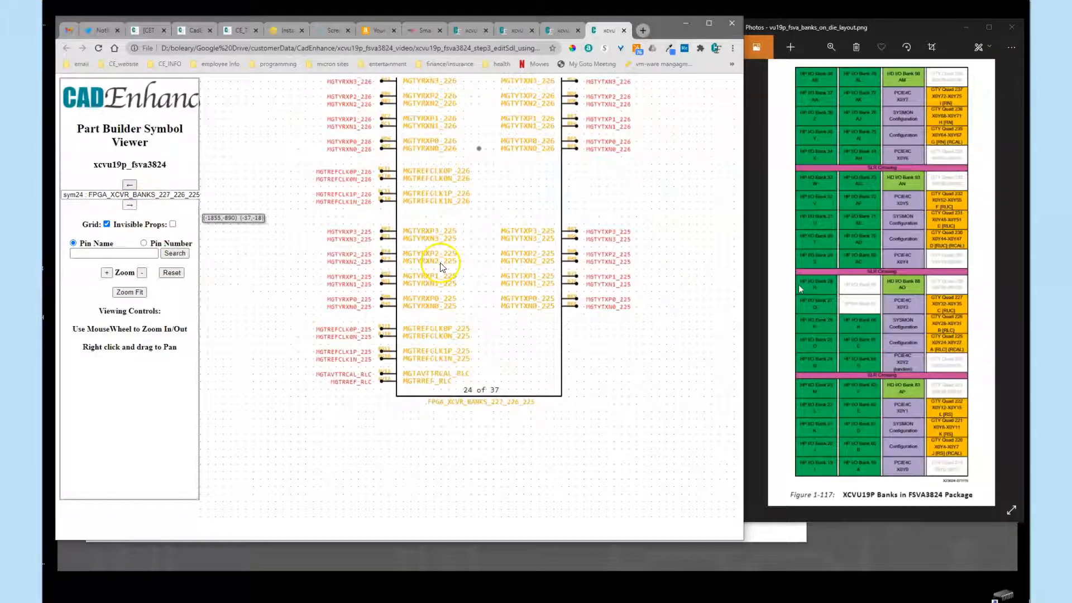
key(Right)
right_drag(497, 182, 507, 257)
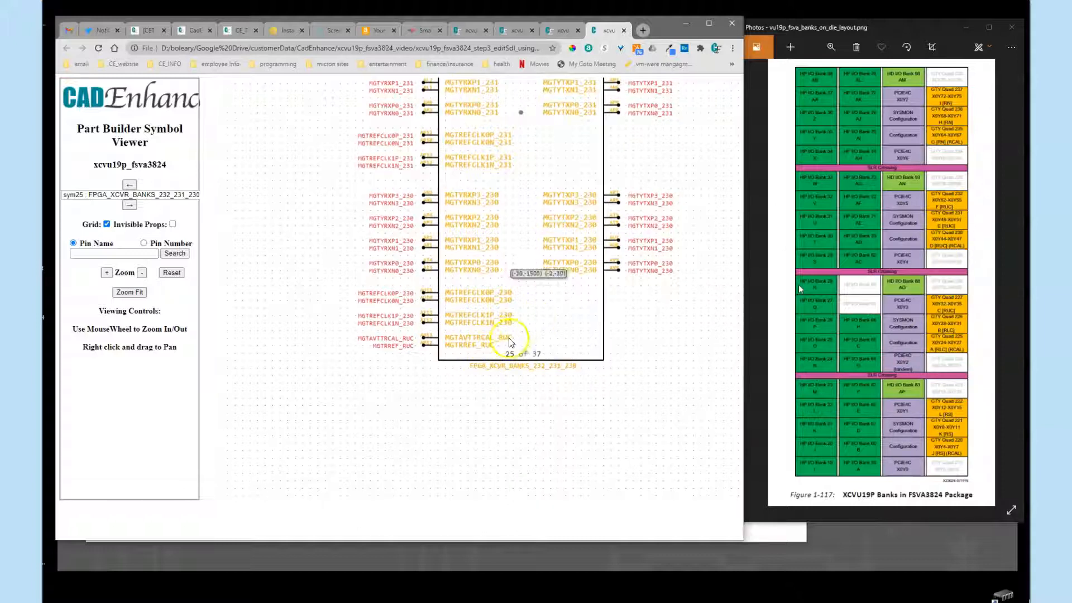
click(130, 206)
right_drag(510, 339, 515, 222)
right_drag(583, 455, 512, 447)
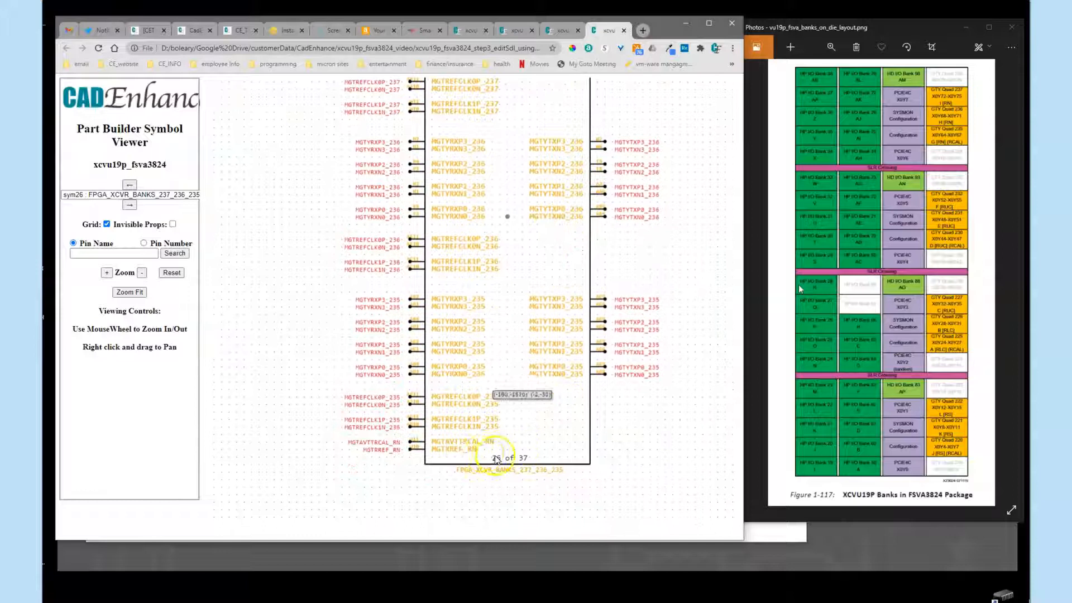